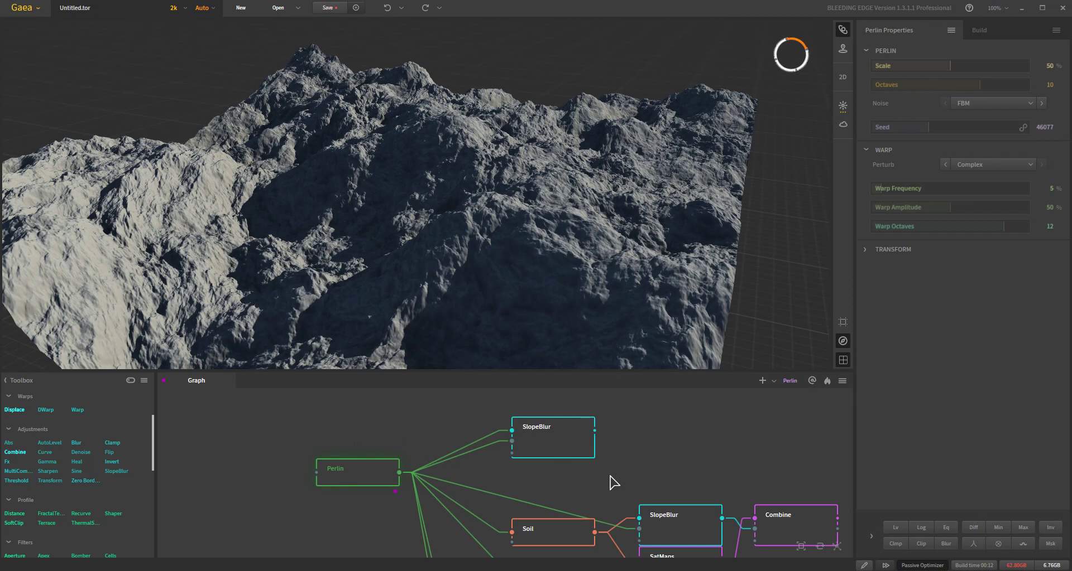
Step: Preview the upper SlopeBlur result from a higher angle, then return to the Perlin terrain
click(544, 446)
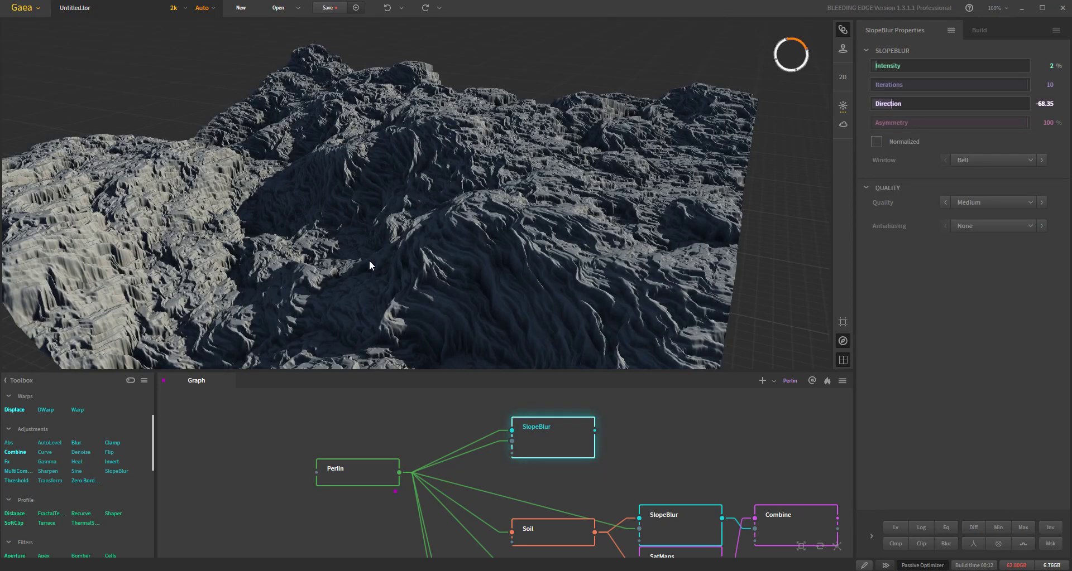
drag(372, 266, 403, 279)
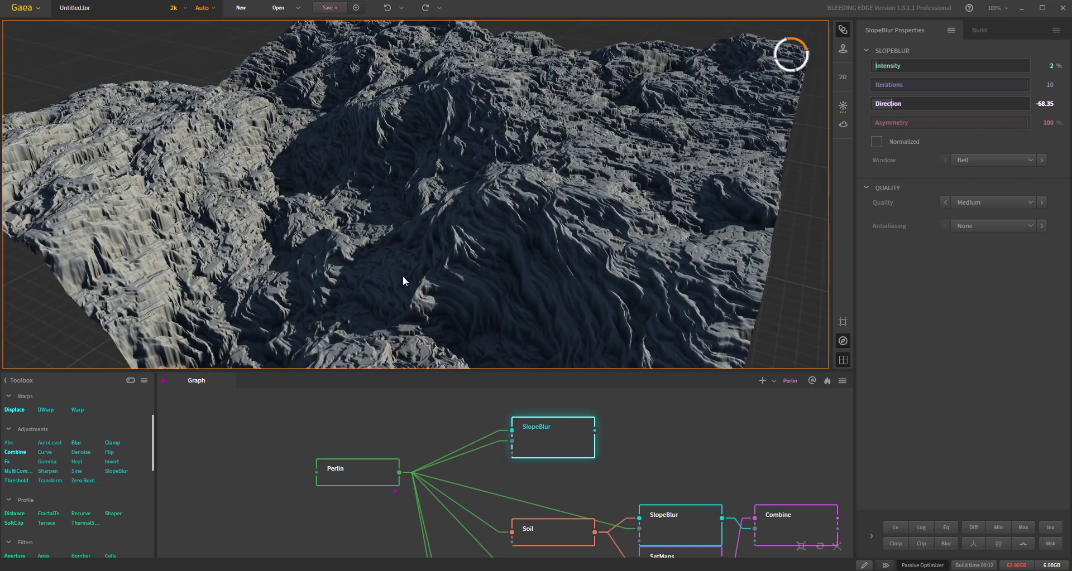
click(364, 485)
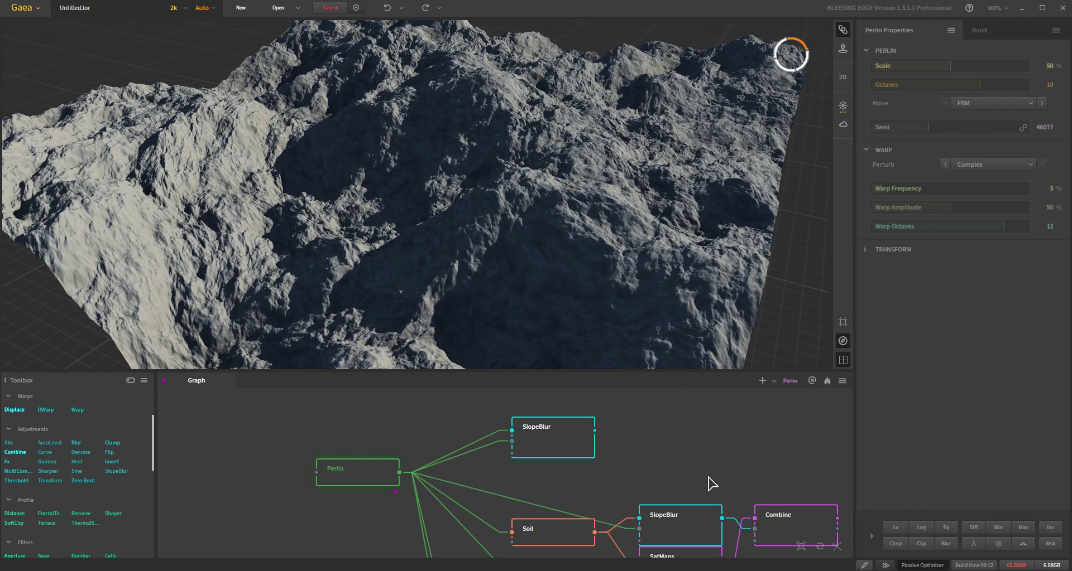
Step: Bring Soil and SatMaps into view and preview Soil, then the brown SatMaps colours
drag(610, 323, 461, 353)
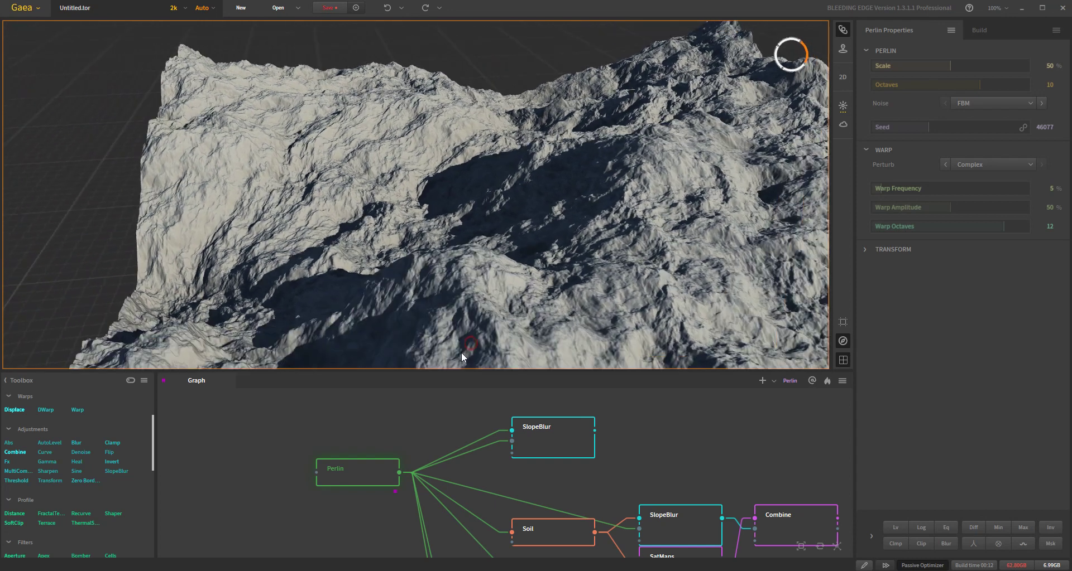
middle_drag(544, 467, 444, 383)
drag(391, 284, 384, 262)
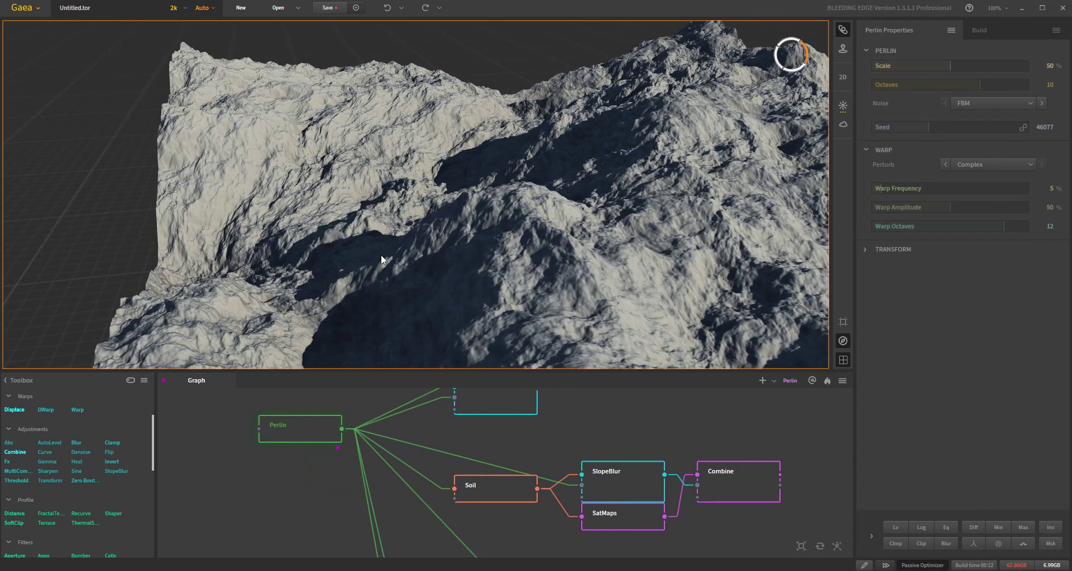
middle_drag(468, 440, 483, 461)
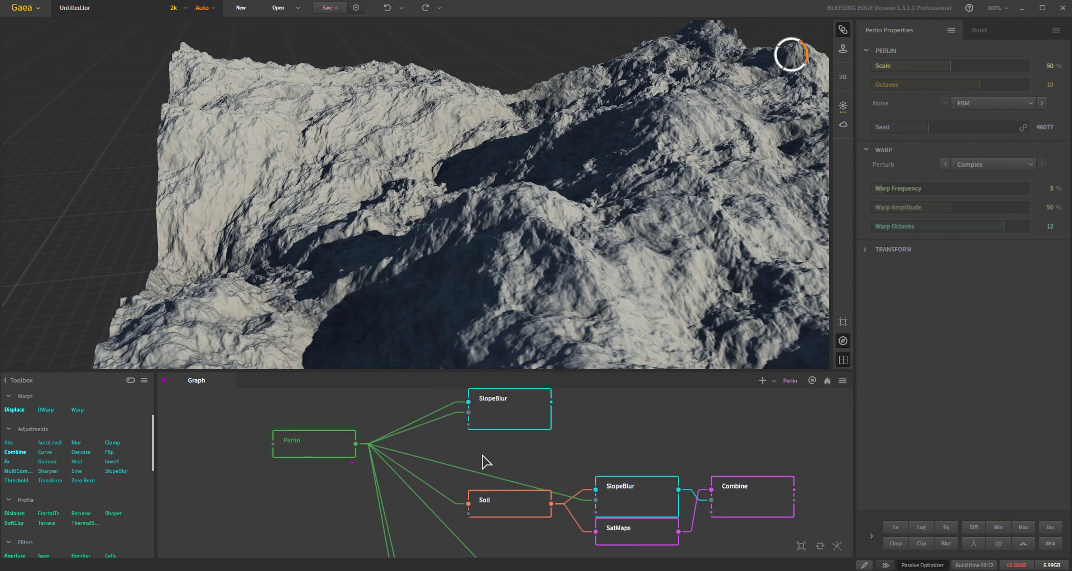
click(521, 510)
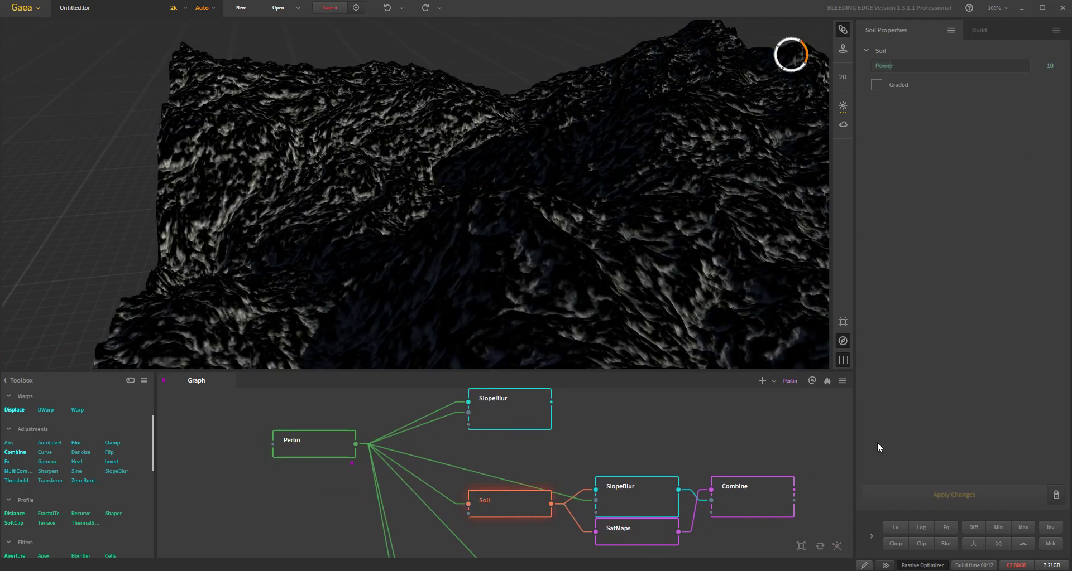
click(633, 530)
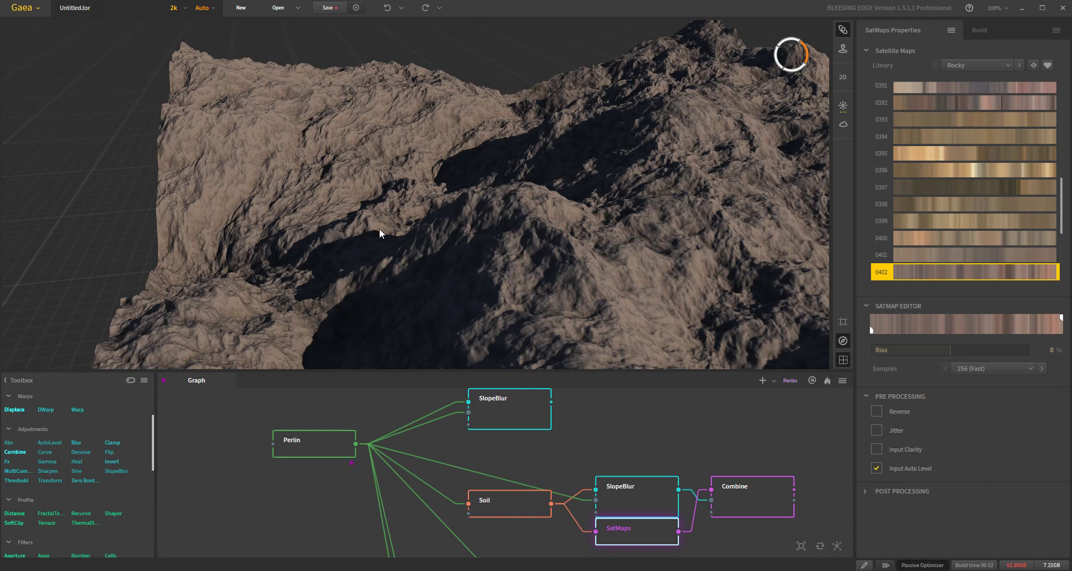
click(521, 504)
Step: Inspect the lower SlopeBlur settings (Intensity 10%, Asymmetry 100%) and zoom the viewport in
click(648, 502)
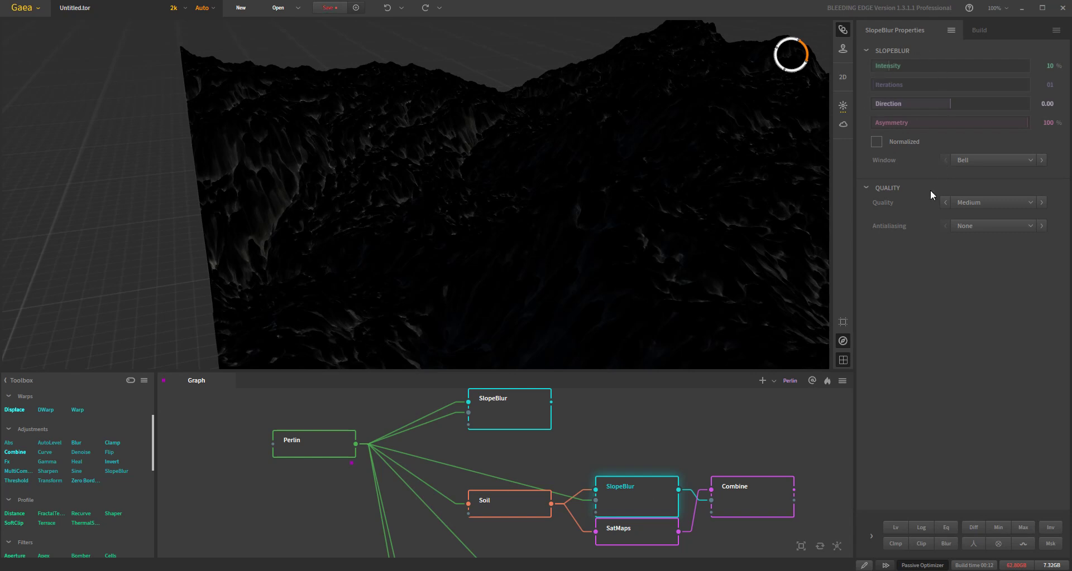
scroll(517, 250, up, 2)
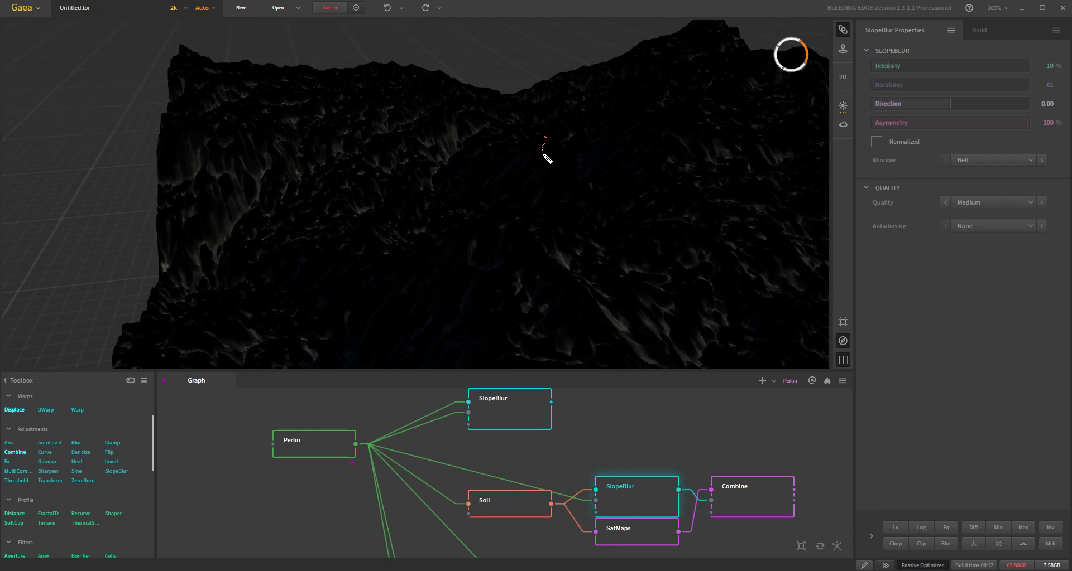
drag(543, 156, 540, 164)
Step: Preview the Soil output, then the Flow node's output further down the graph
click(492, 506)
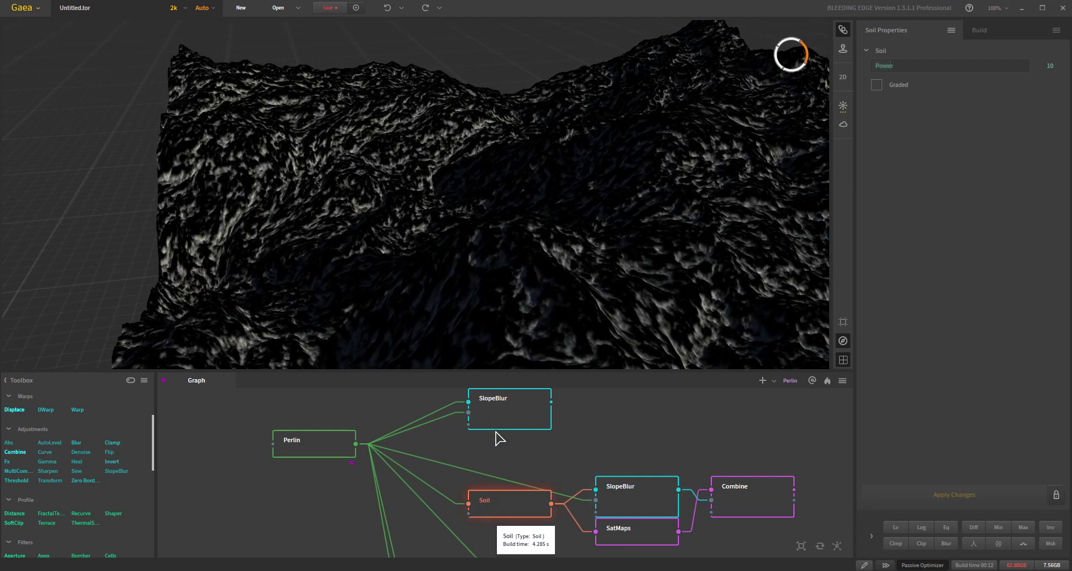
click(523, 531)
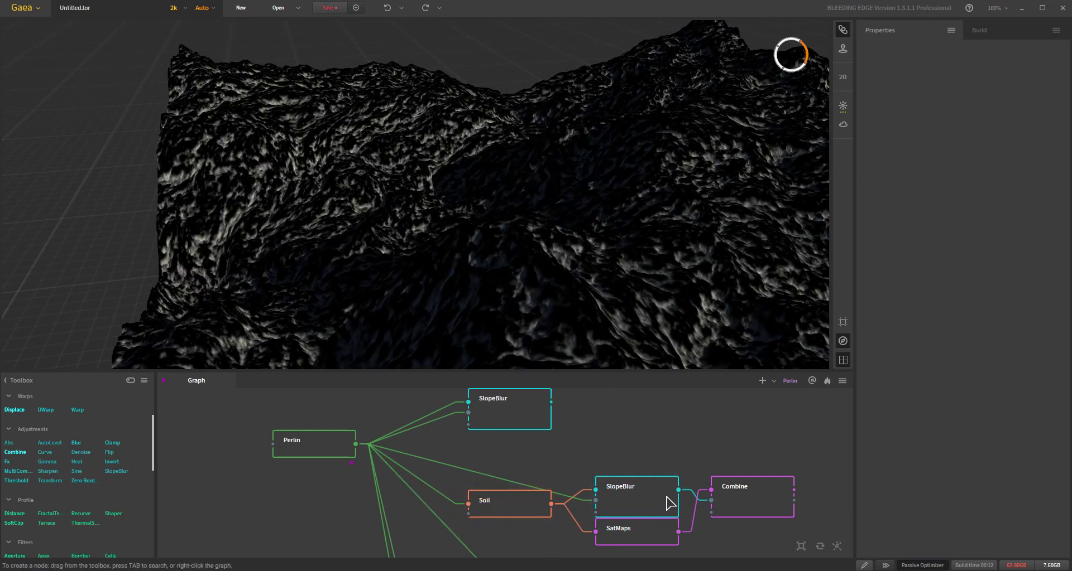
scroll(536, 464, down, 5)
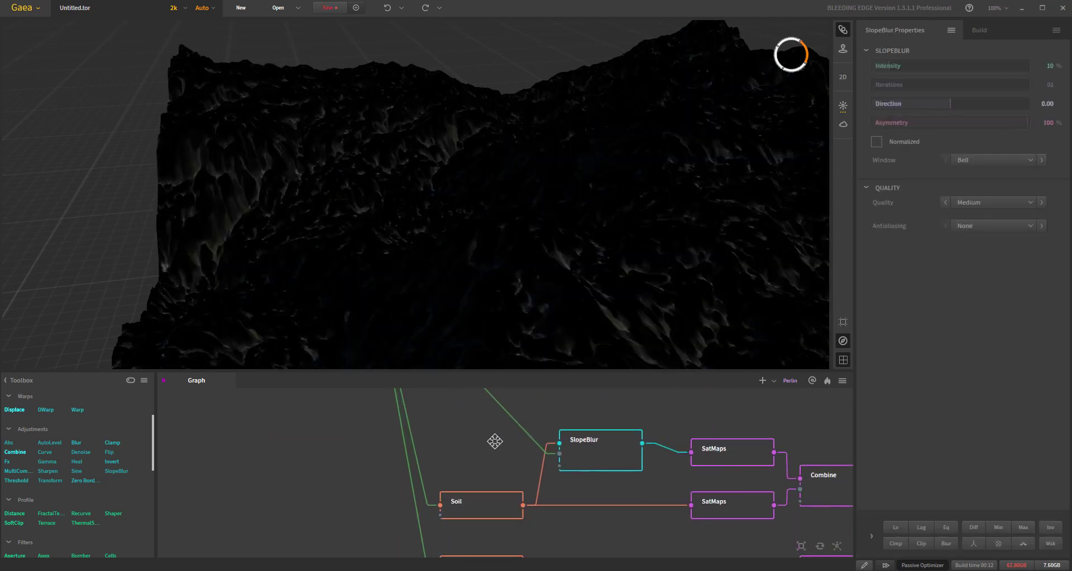
click(482, 558)
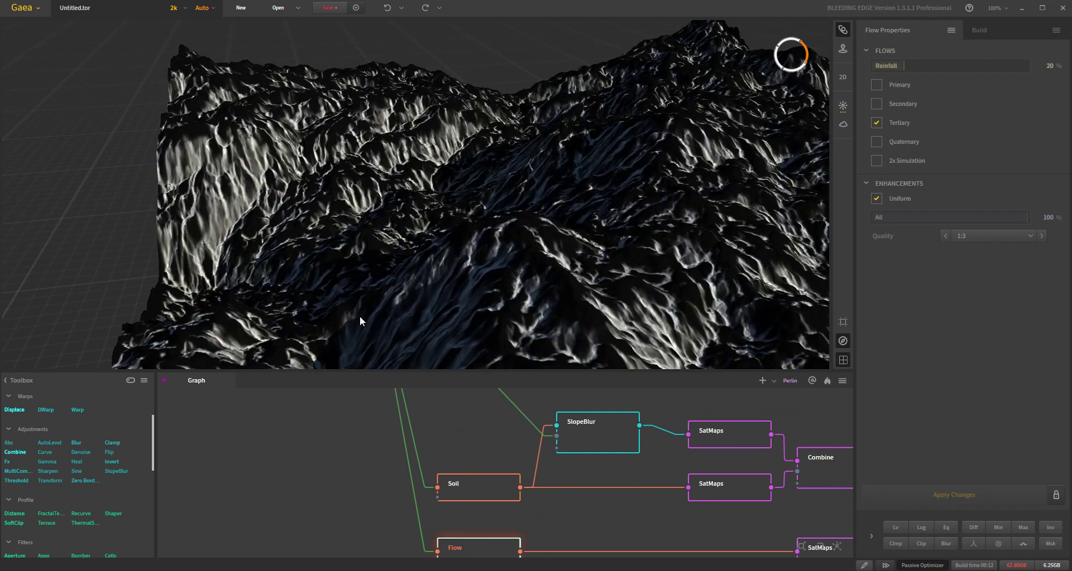
scroll(508, 444, up, 5)
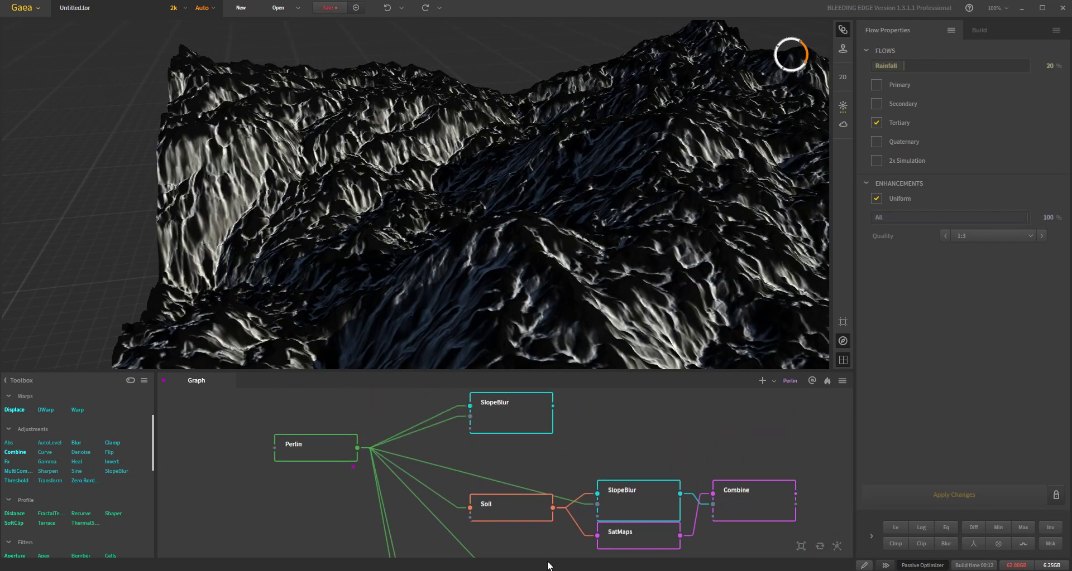
Step: Step through SlopeBlur and SatMaps to the Combine node subtracting at 100% ratio
click(518, 509)
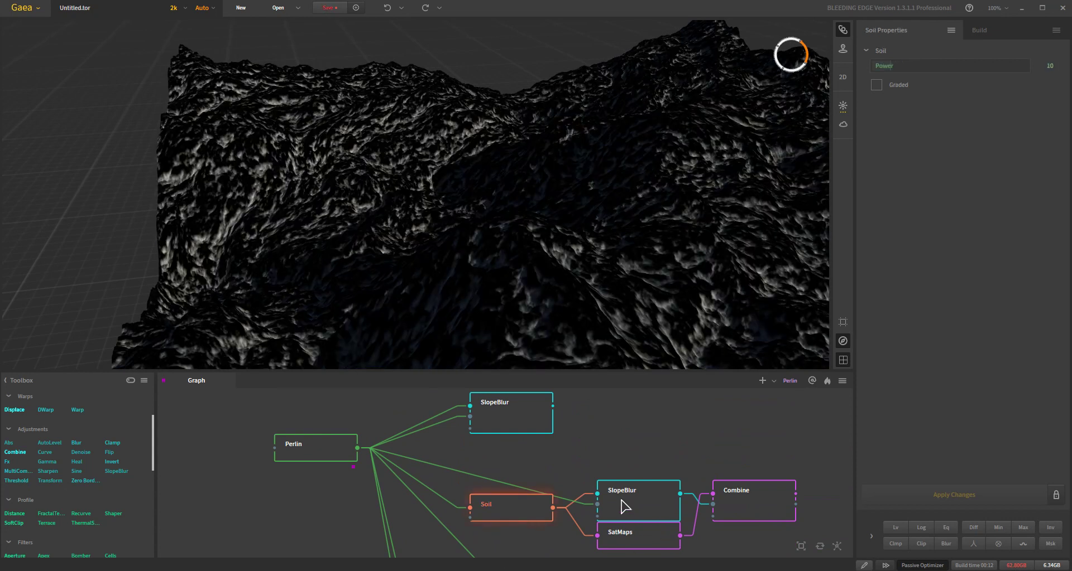
click(628, 509)
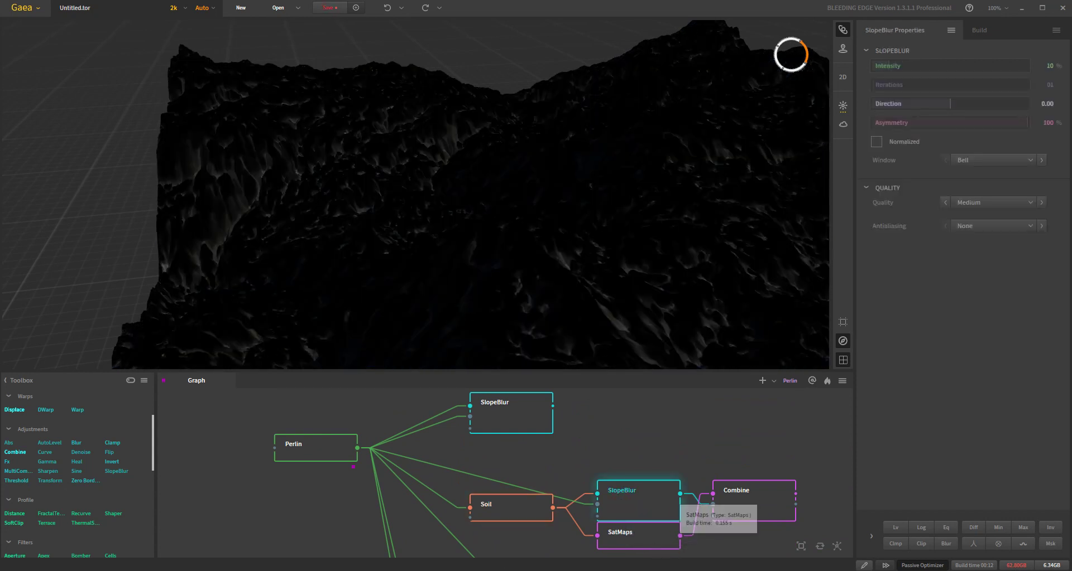
click(651, 547)
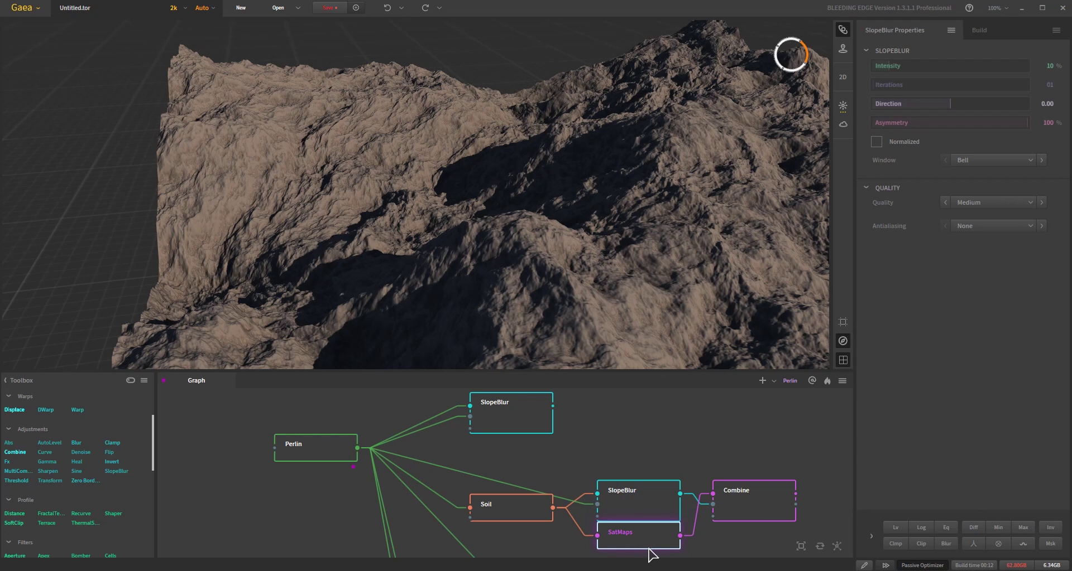
click(784, 507)
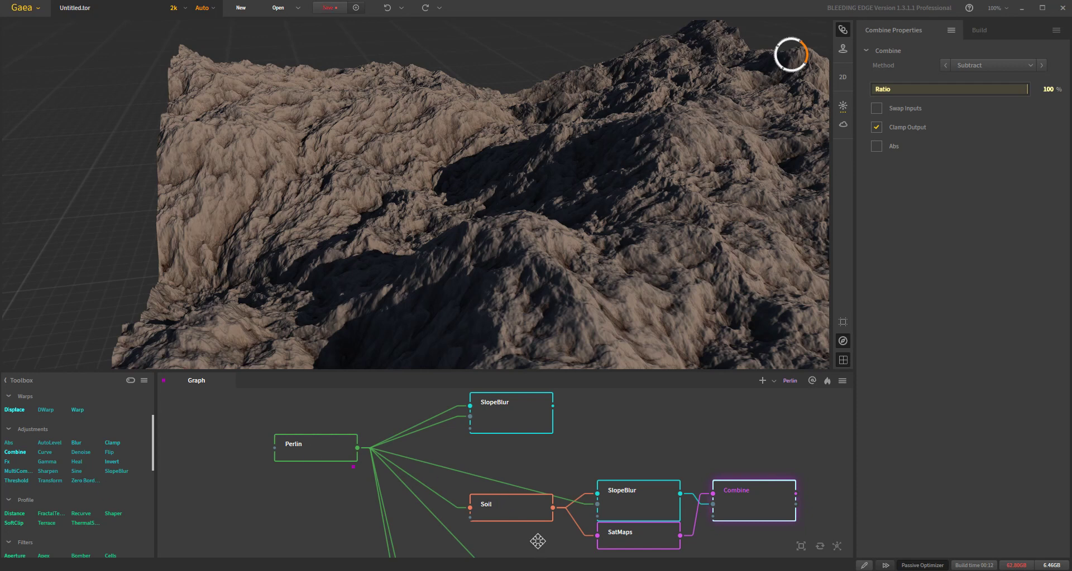
middle_drag(539, 544, 533, 427)
Step: Bring the second Soil chain into view and preview its Soil and SlopeBlur nodes
middle_drag(534, 509, 512, 469)
click(469, 517)
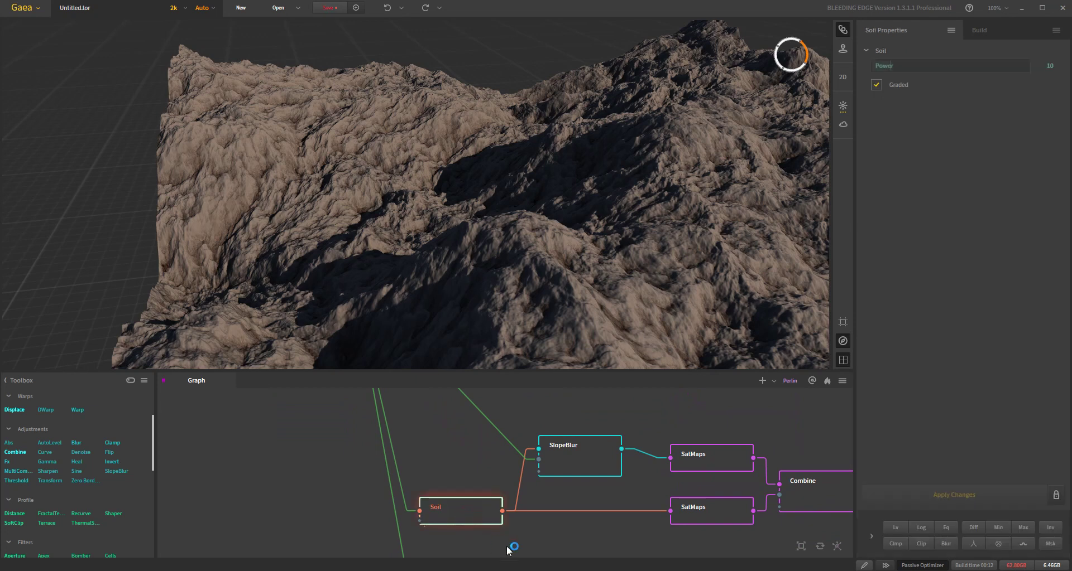
click(582, 452)
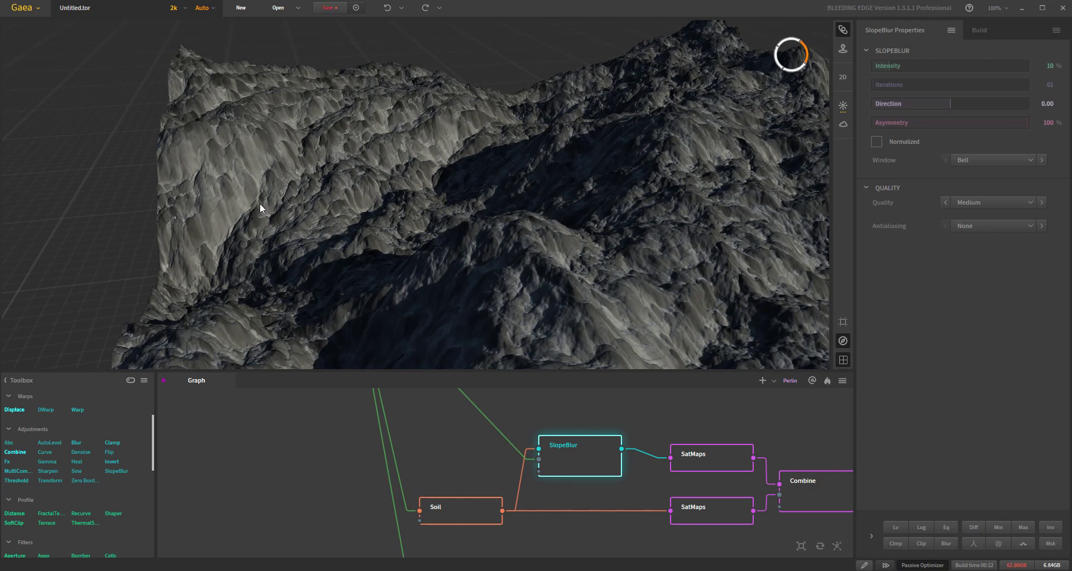
Step: Compare the lower and upper (map 0403) SatMaps colourings against their 50% Combine blend
middle_drag(610, 500, 455, 491)
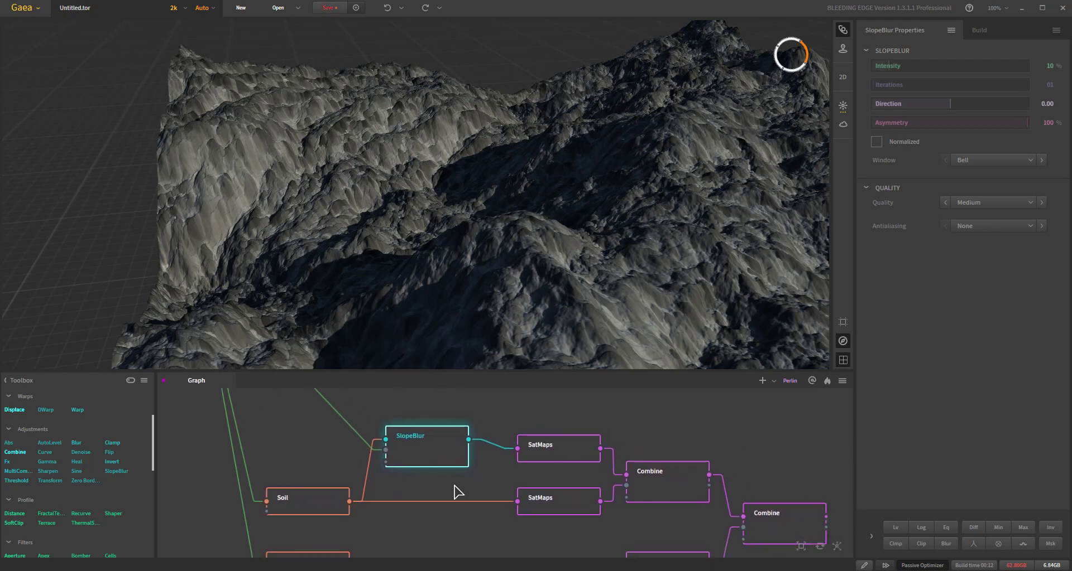
click(567, 498)
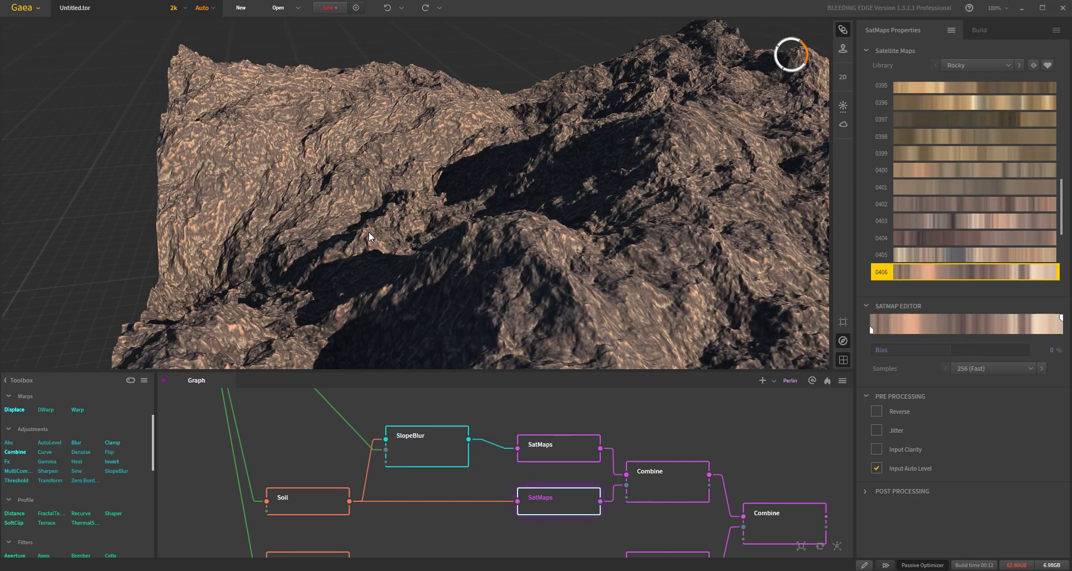
click(578, 449)
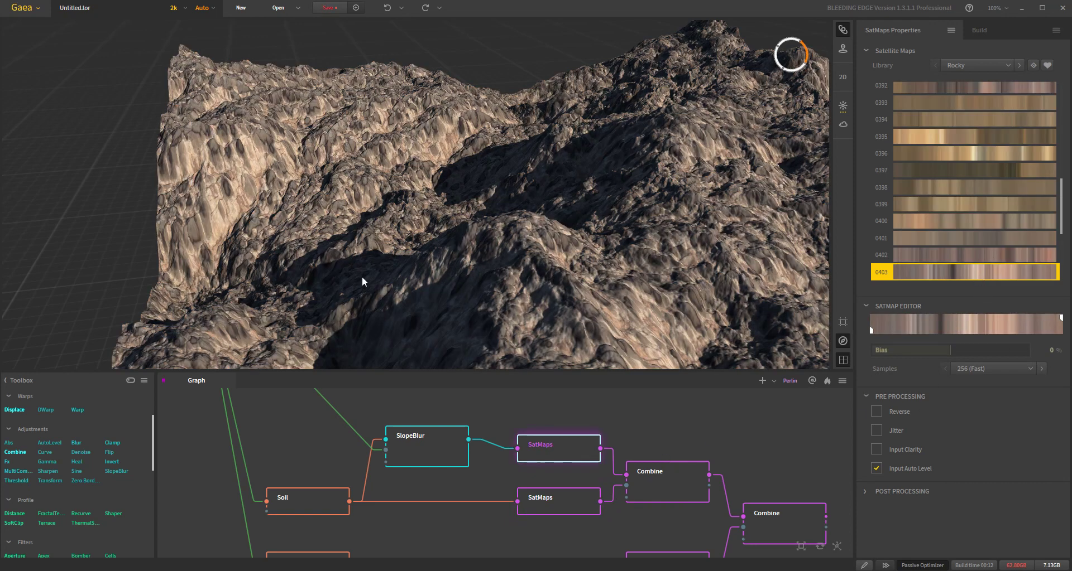
click(679, 481)
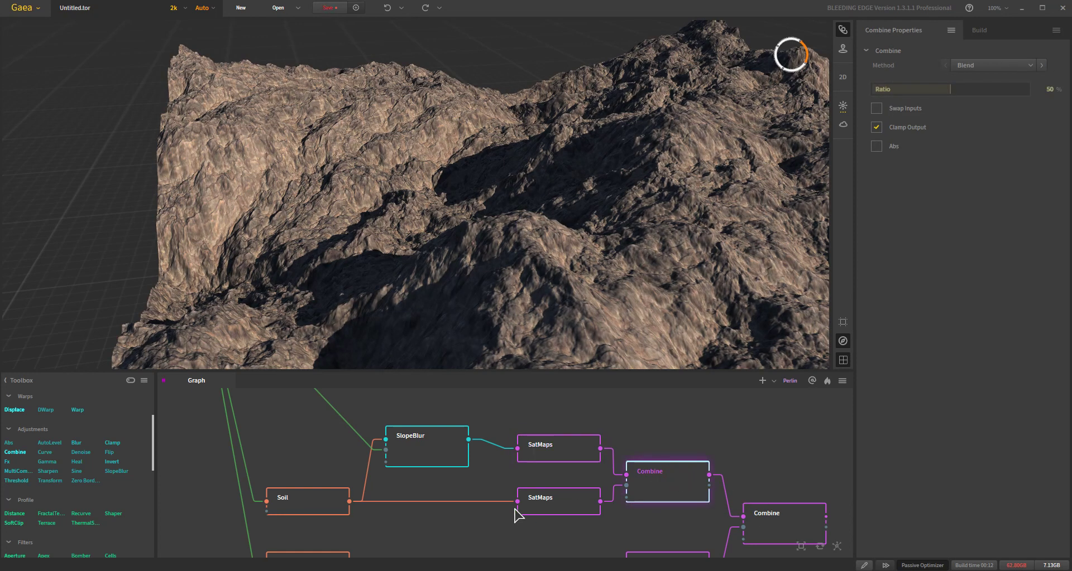
click(557, 500)
click(688, 495)
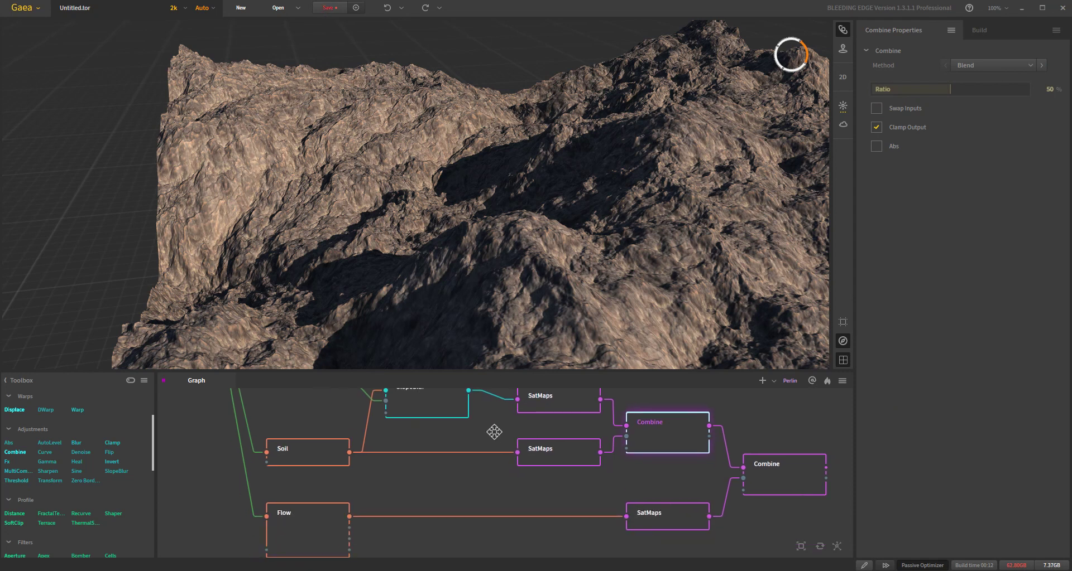
Step: Preview the Flow output and each SatMaps colouring, top and bottom, on the terrain
click(307, 538)
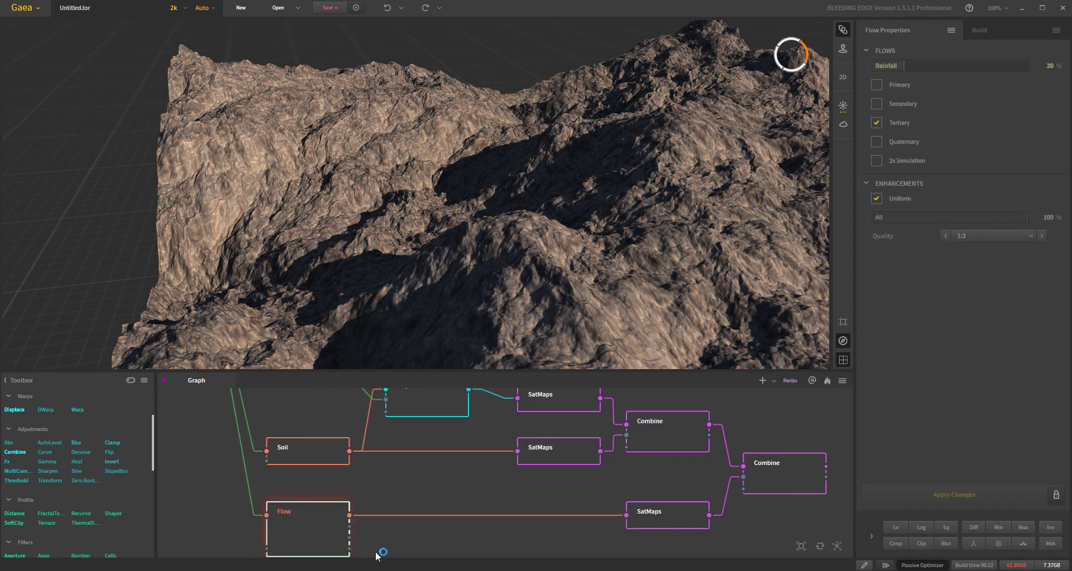
click(676, 520)
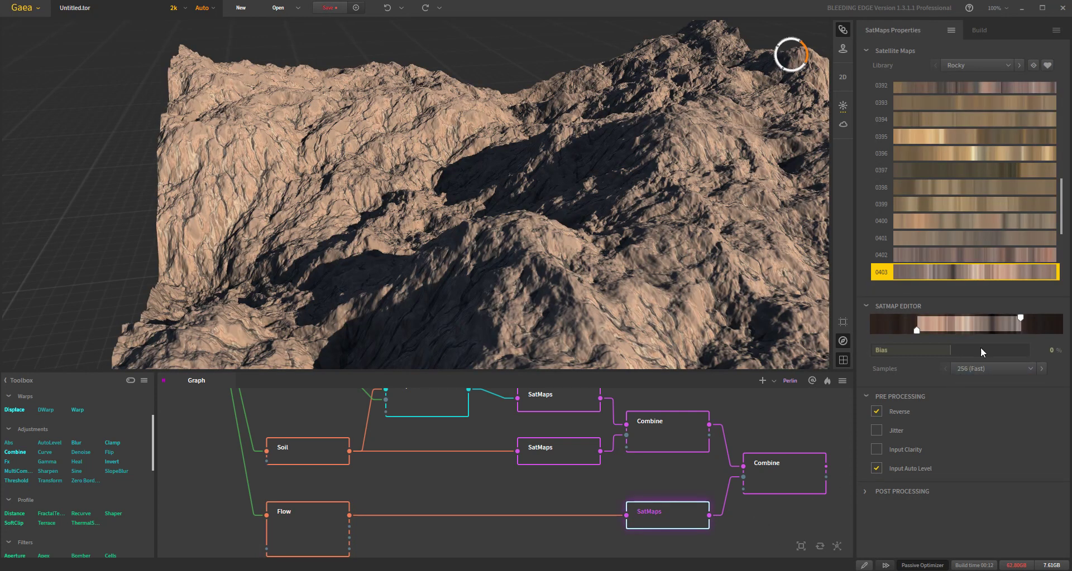
click(566, 401)
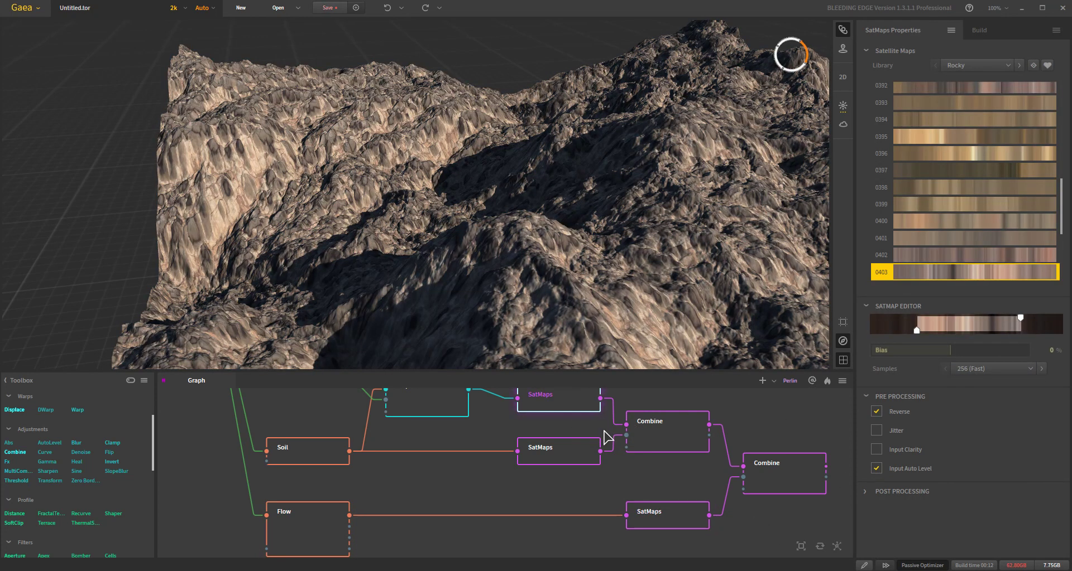
click(672, 518)
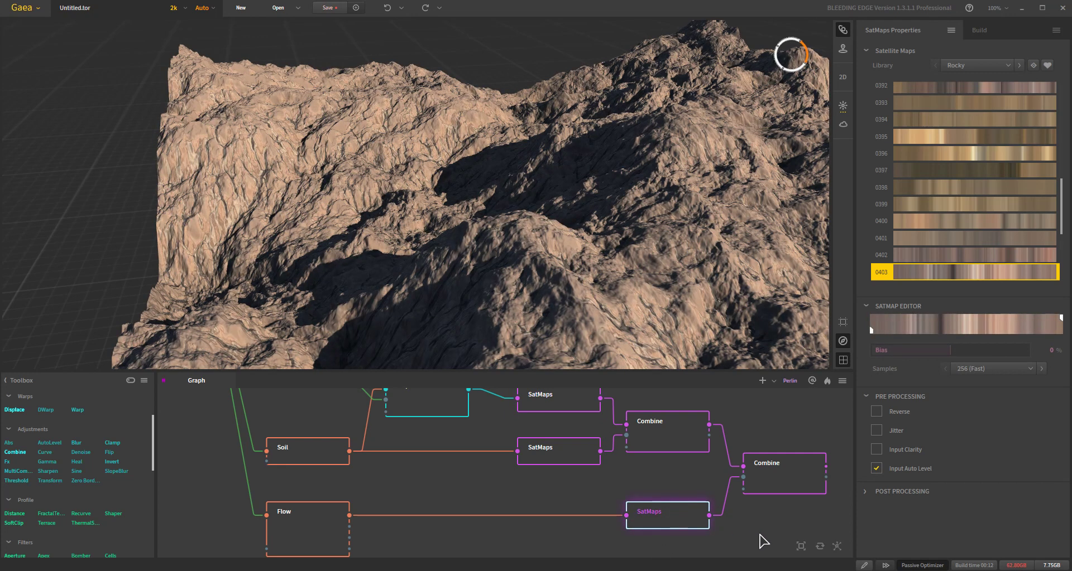
Step: Preview the final Min Combine at 100% ratio, comparing it with the middle Combine
click(783, 480)
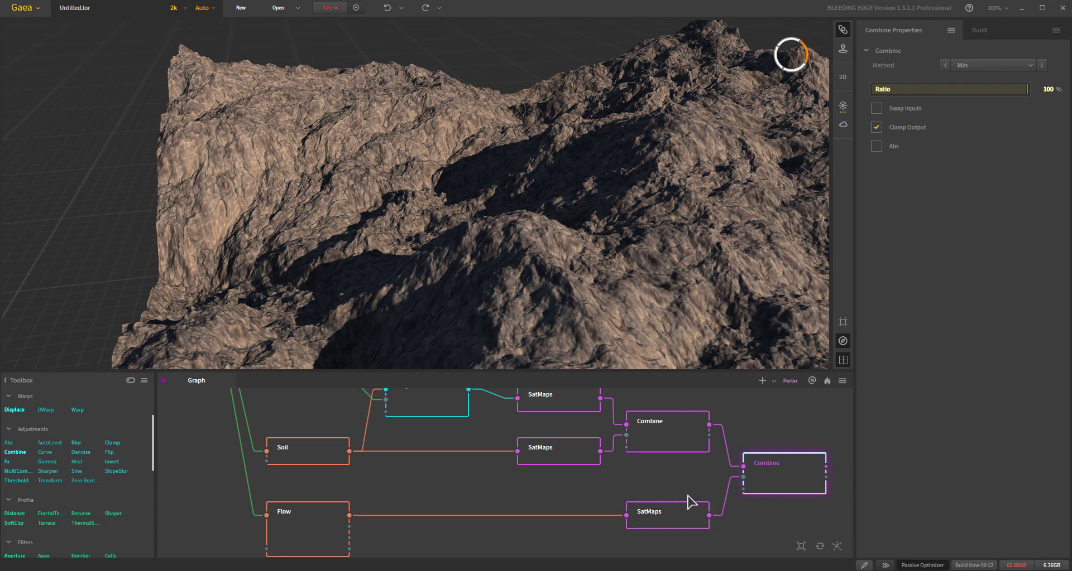
middle_drag(691, 502, 661, 537)
click(669, 491)
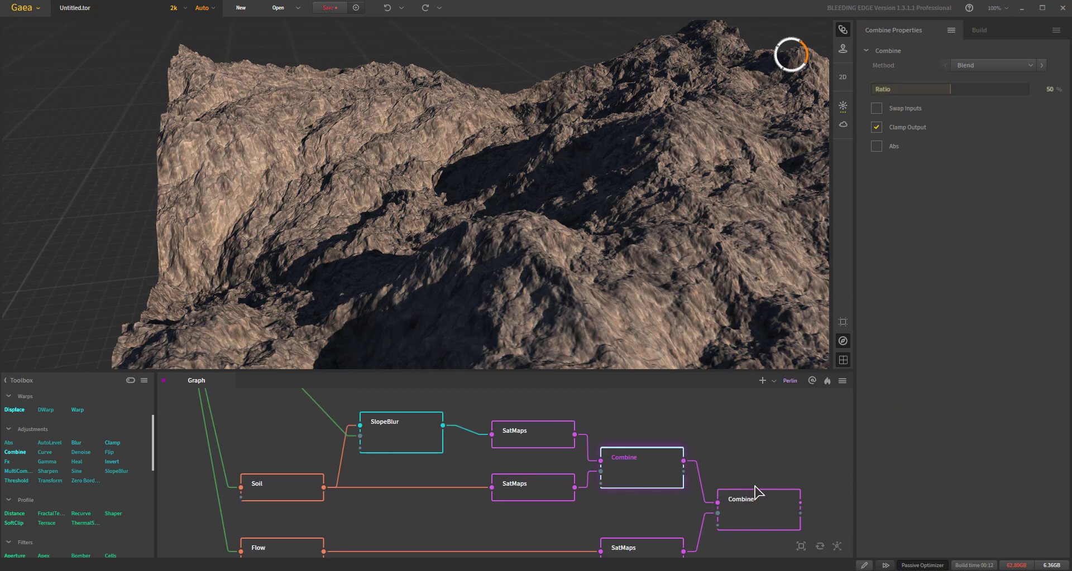
click(776, 511)
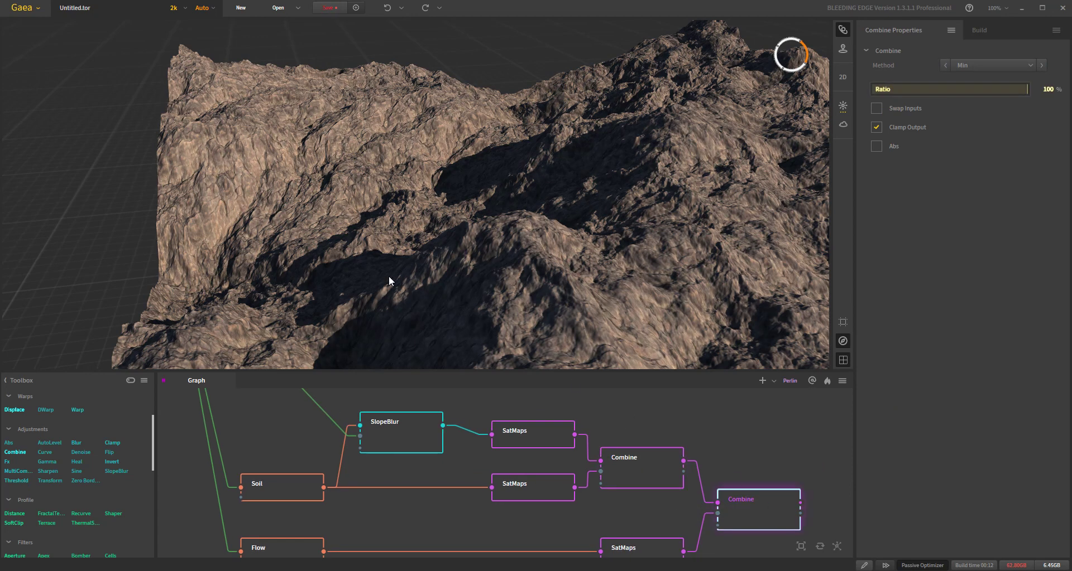
mouse_move(388, 275)
mouse_down()
mouse_move(317, 236)
mouse_move(523, 320)
mouse_move(520, 339)
mouse_move(514, 310)
mouse_up()
Step: Preview SlopeBlur's grey blurred terrain with Intensity 10%, Direction 0.00 and Asymmetry 100%
scroll(356, 256, up, 5)
scroll(363, 258, down, 5)
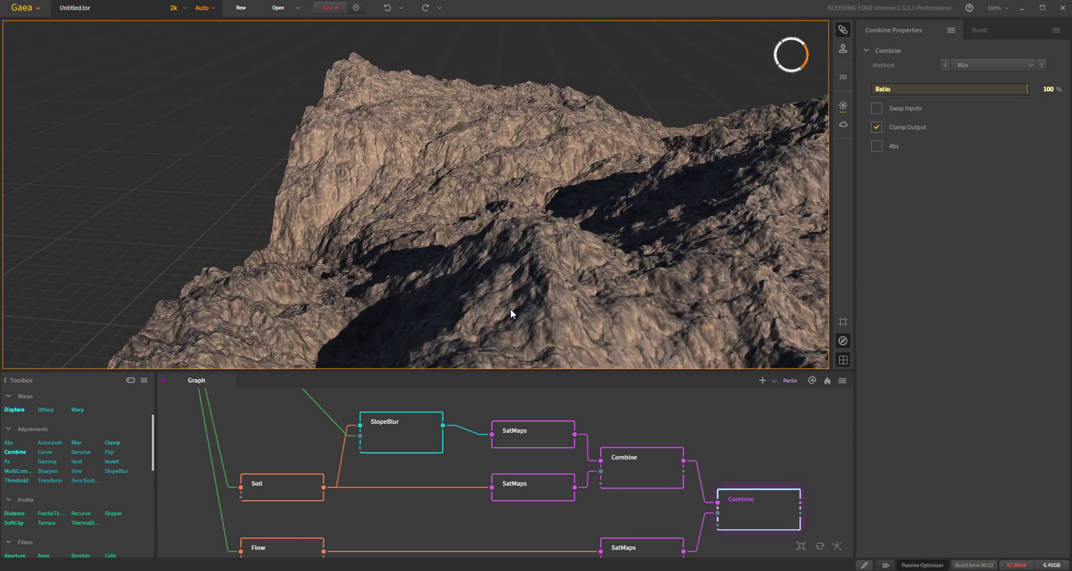
scroll(504, 307, down, 3)
scroll(504, 304, up, 3)
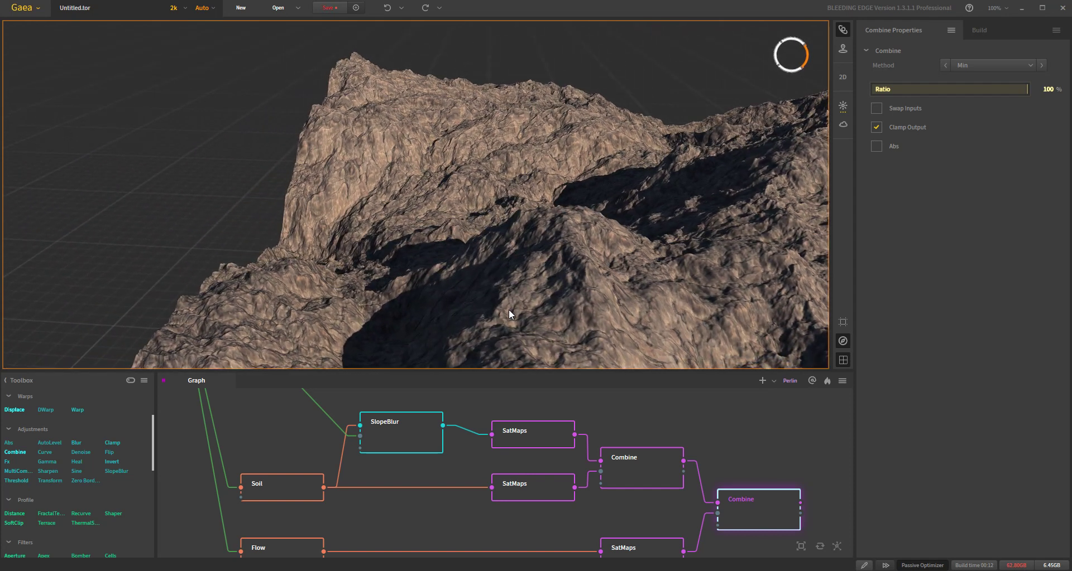
drag(508, 309, 503, 316)
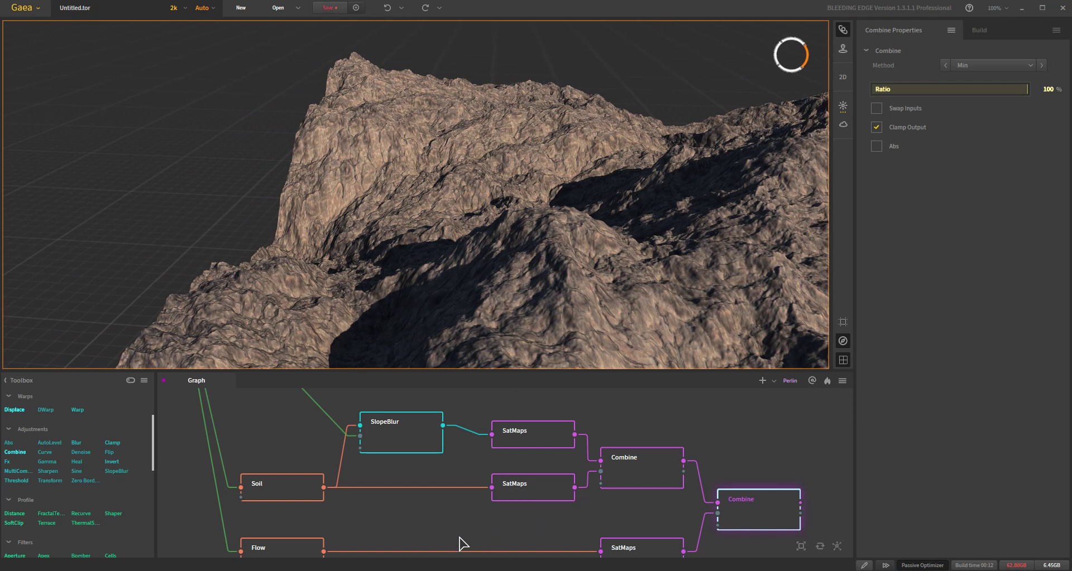
drag(406, 543, 408, 570)
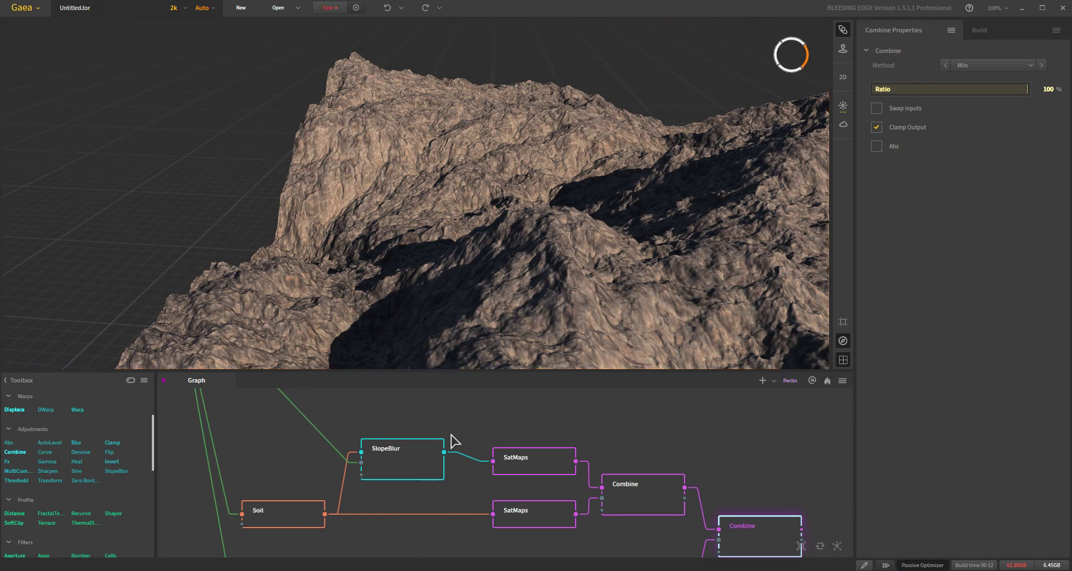
click(425, 472)
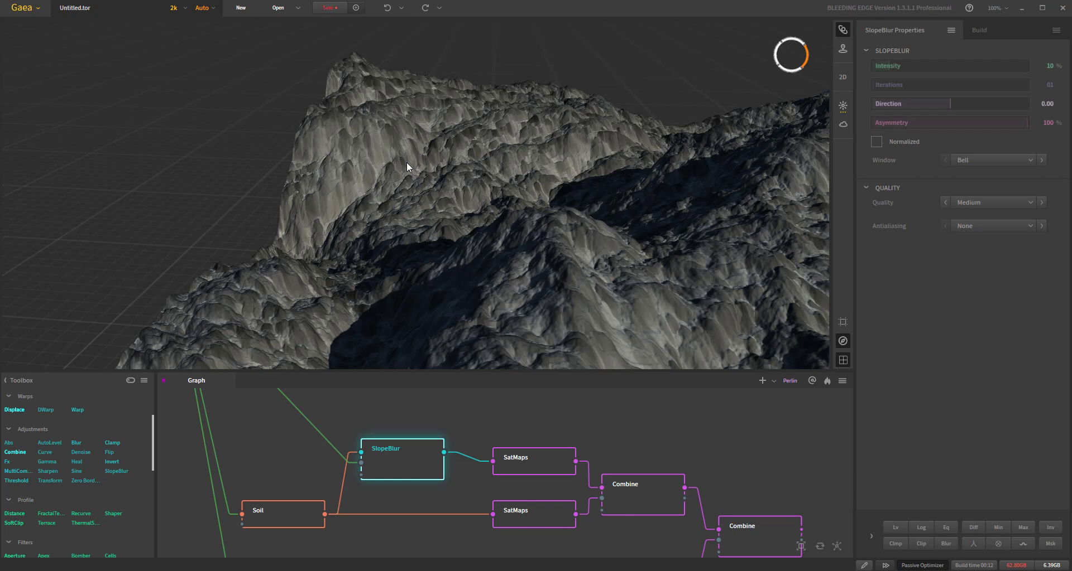
Step: Navigate to the Voronoi/Gradient/SlopeBlur/Constant example and preview Voronoi (Scale 100%, Jitter 45%)
middle_drag(394, 418, 412, 538)
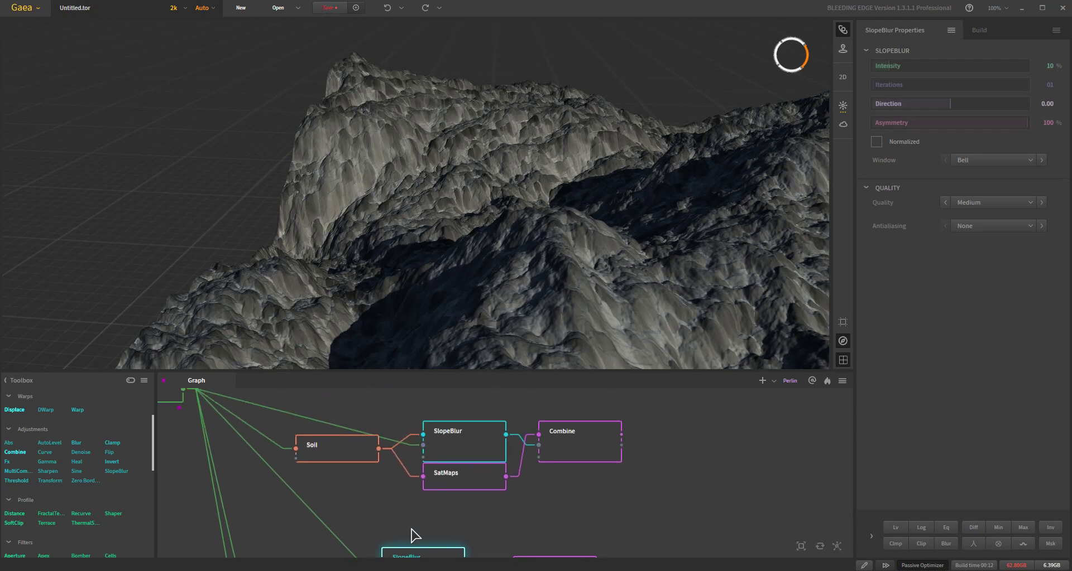
middle_drag(414, 442, 421, 541)
middle_drag(469, 478, 625, 388)
scroll(553, 484, up, 2)
scroll(549, 491, down, 2)
middle_drag(515, 497, 513, 530)
scroll(513, 530, up, 2)
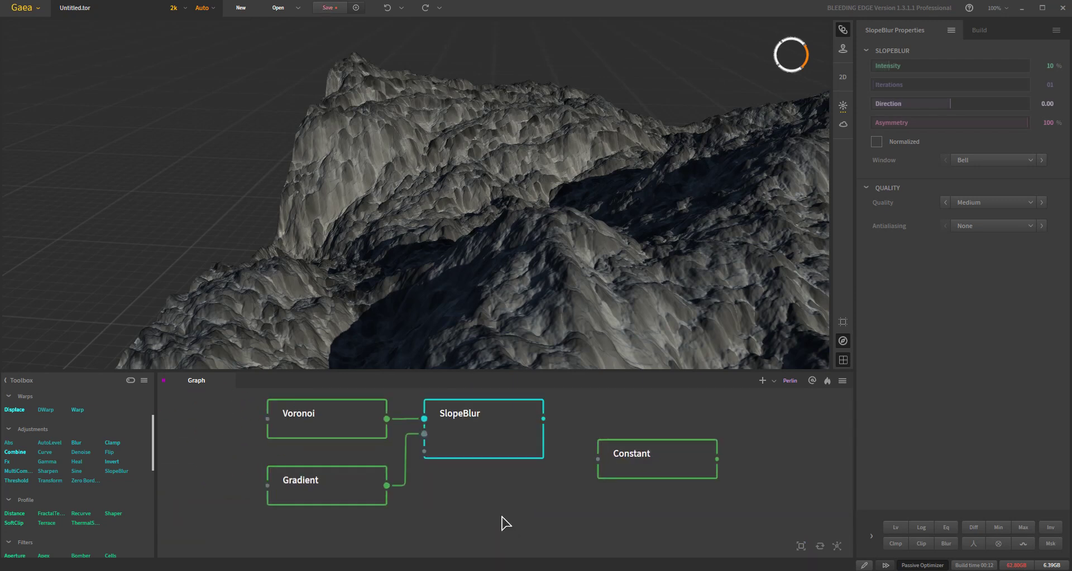
click(329, 428)
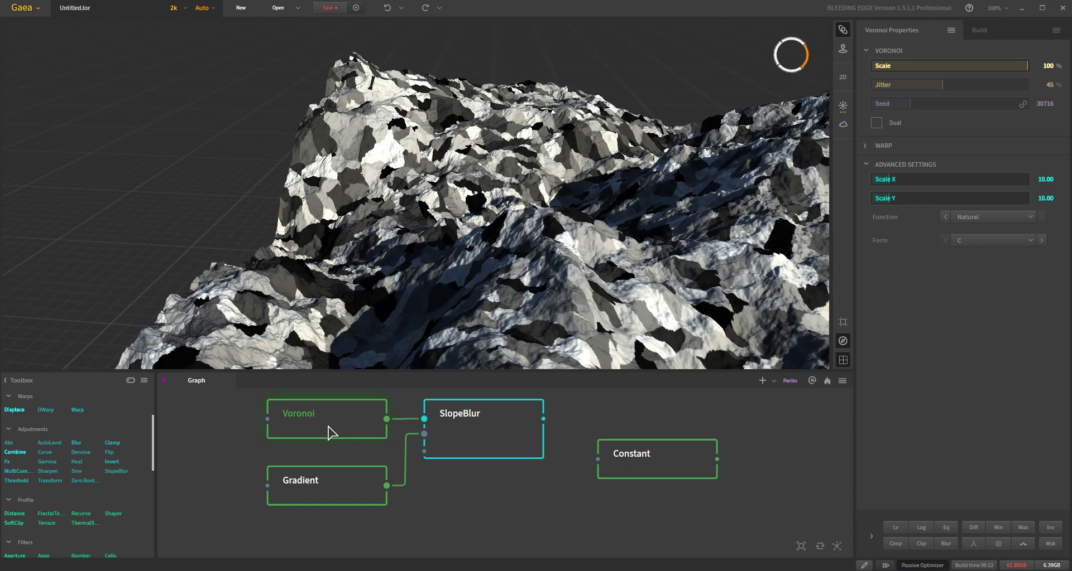
Step: Preview the flat Constant plane from above, then the Voronoi cells on it up close
click(669, 455)
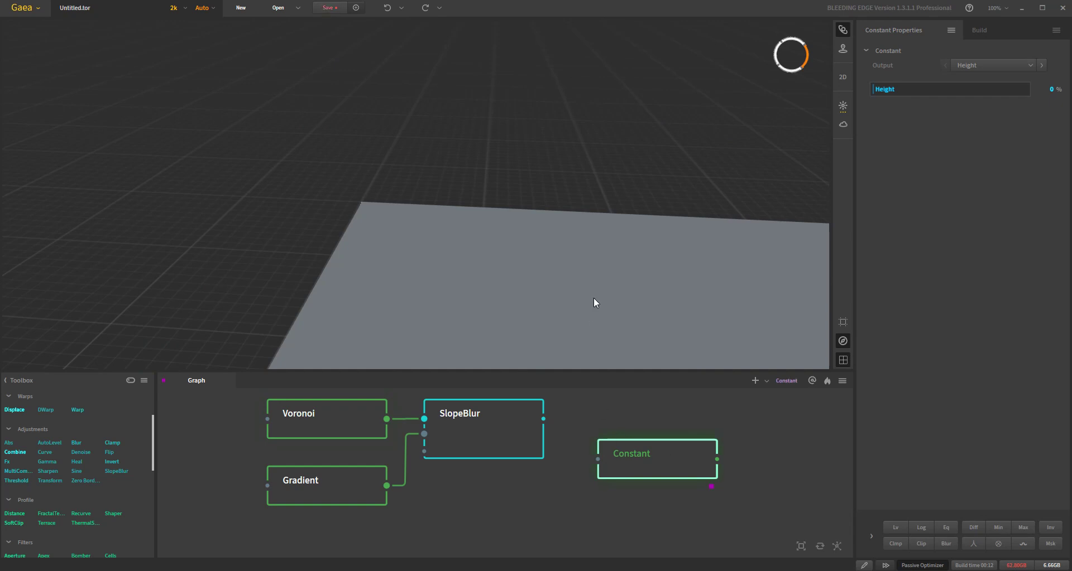
drag(595, 298, 532, 109)
drag(504, 200, 478, 297)
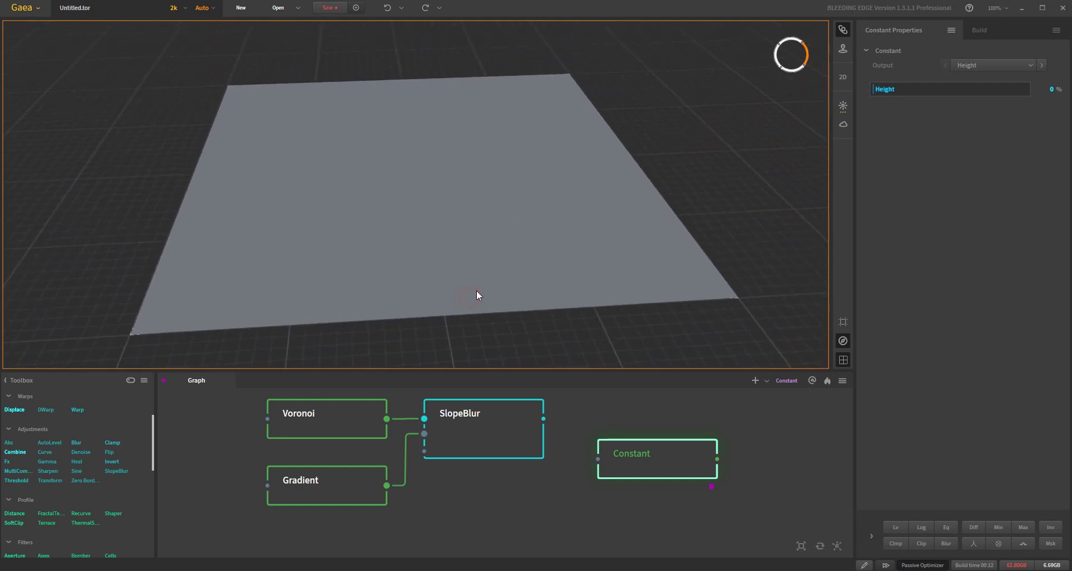
click(347, 433)
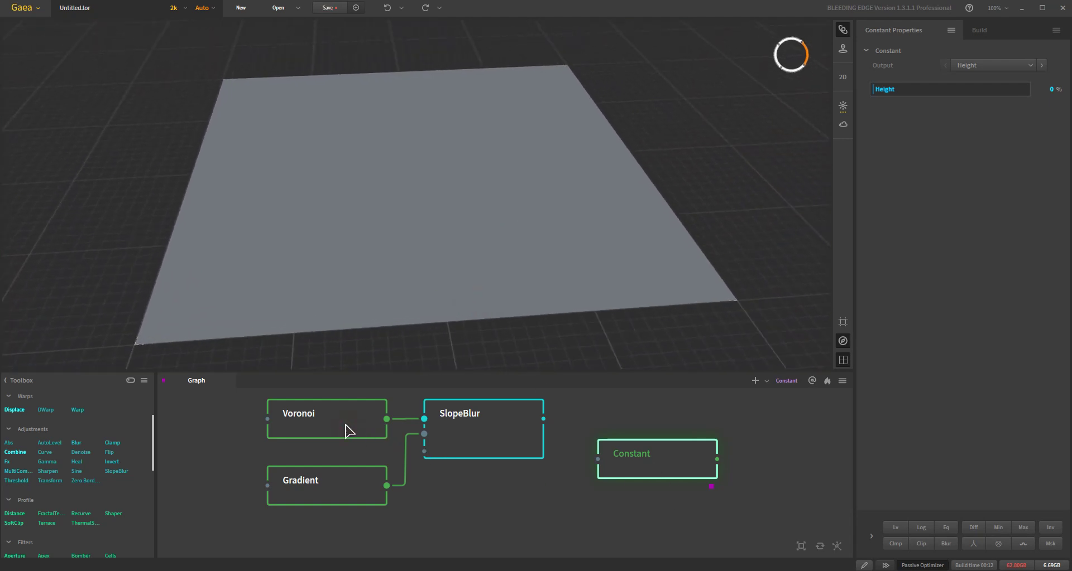
drag(446, 308, 447, 289)
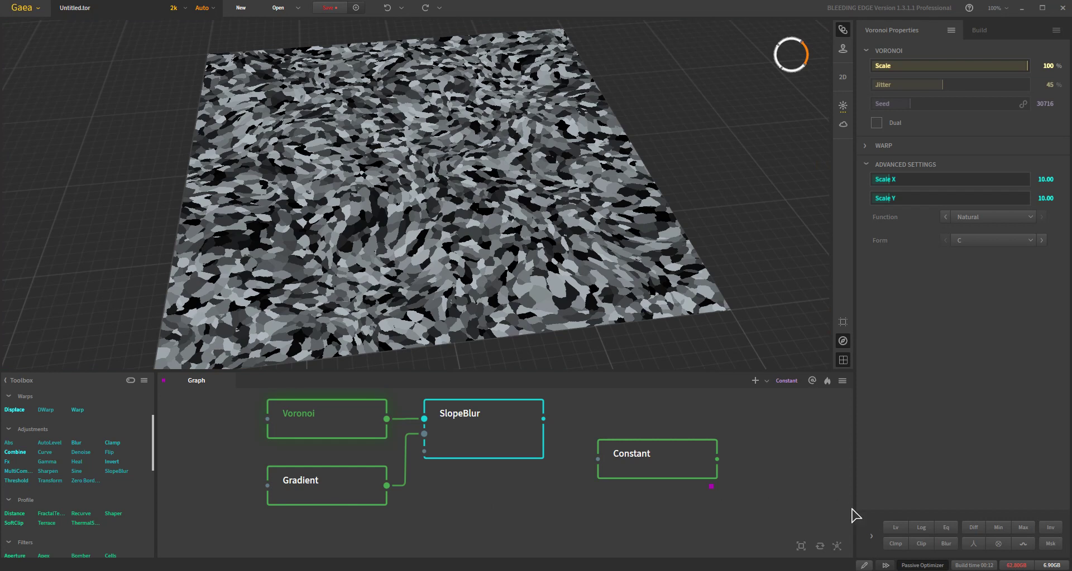
click(338, 494)
Step: Pull back over the radial Gradient, then preview SlopeBlur at Intensity 2%, Iterations 03
scroll(430, 206, down, 5)
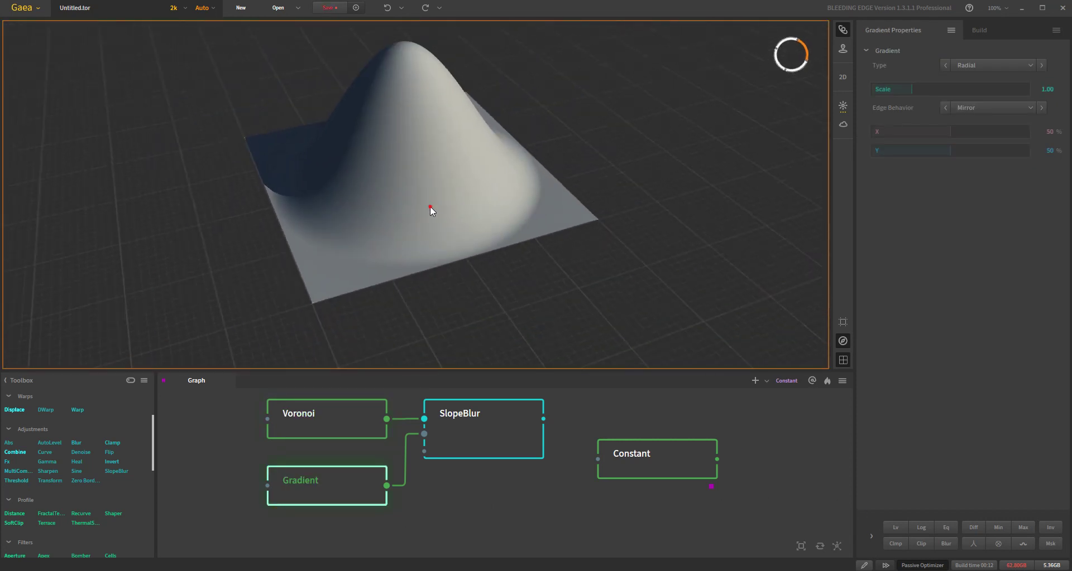
mouse_move(430, 206)
mouse_down()
mouse_move(397, 176)
mouse_move(423, 222)
mouse_move(420, 205)
mouse_up()
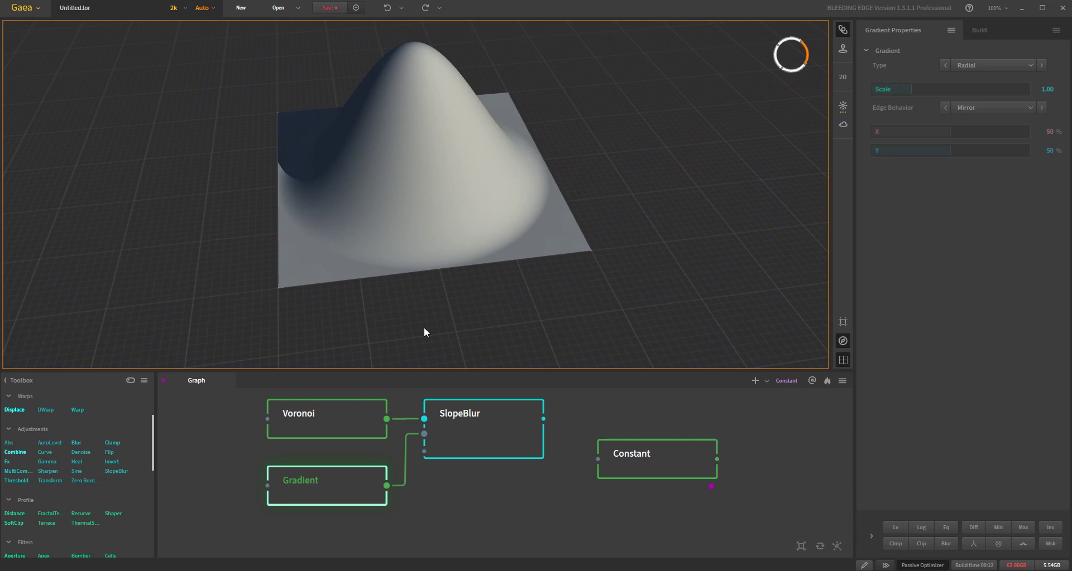
click(370, 509)
click(302, 489)
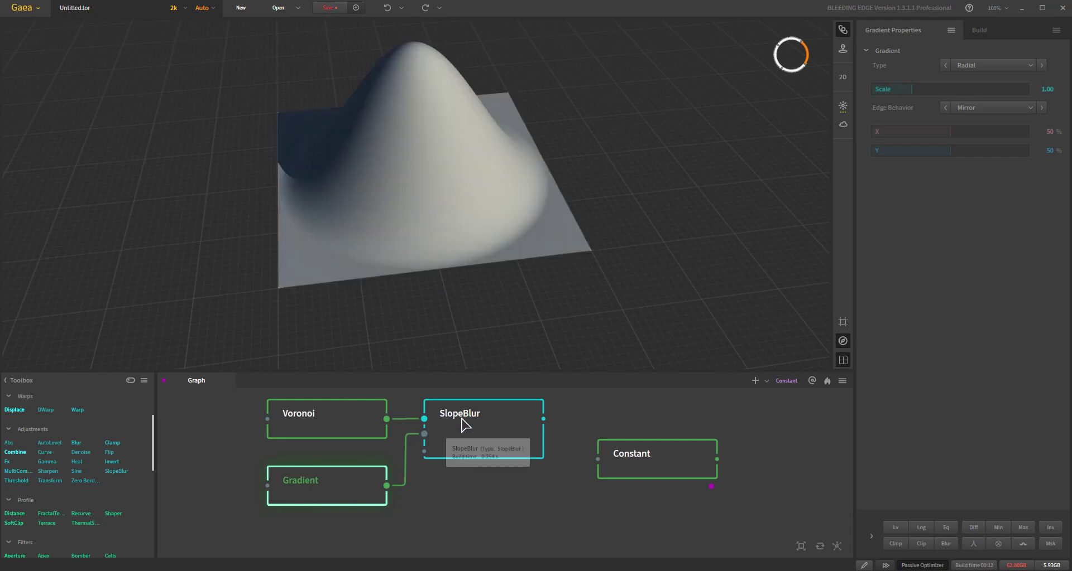
click(502, 427)
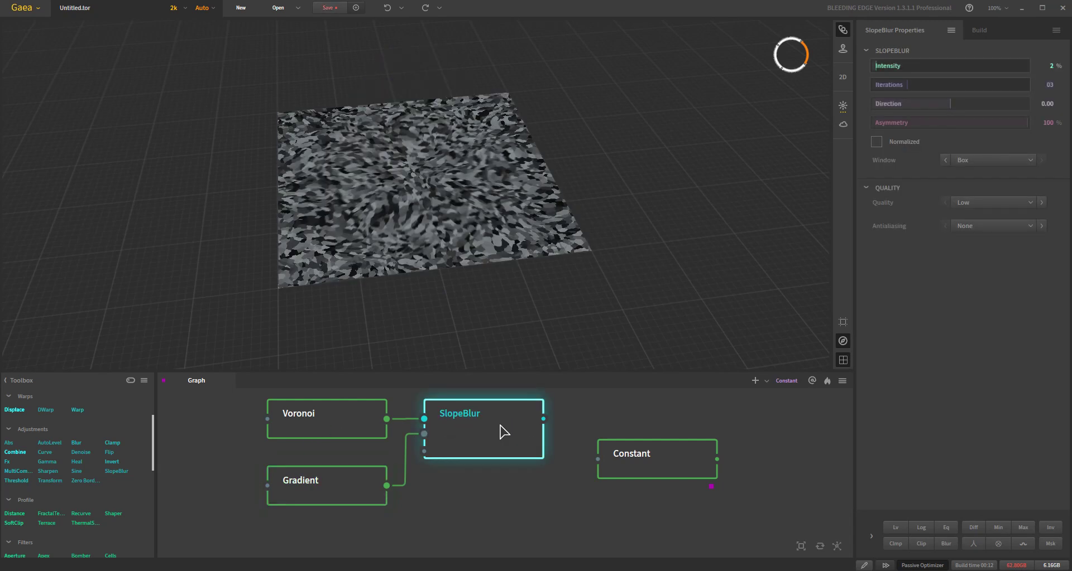
scroll(491, 265, up, 5)
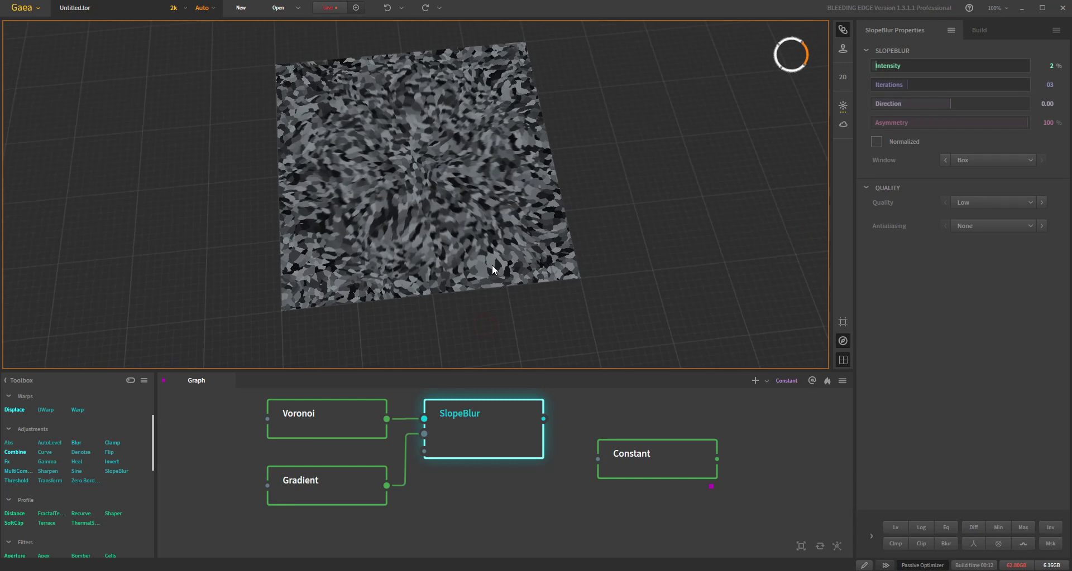
drag(493, 265, 471, 289)
click(318, 409)
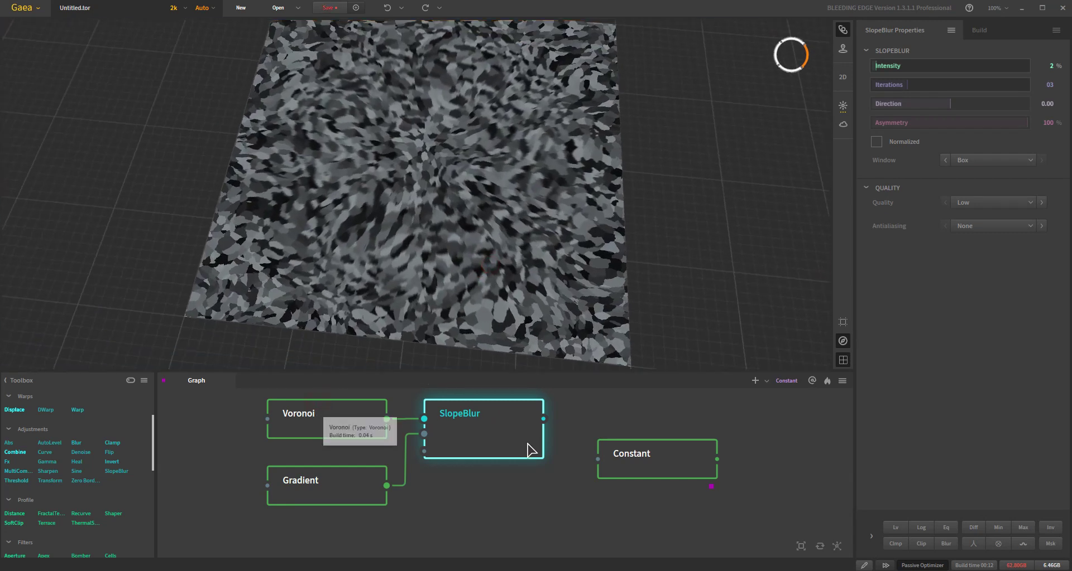
click(509, 445)
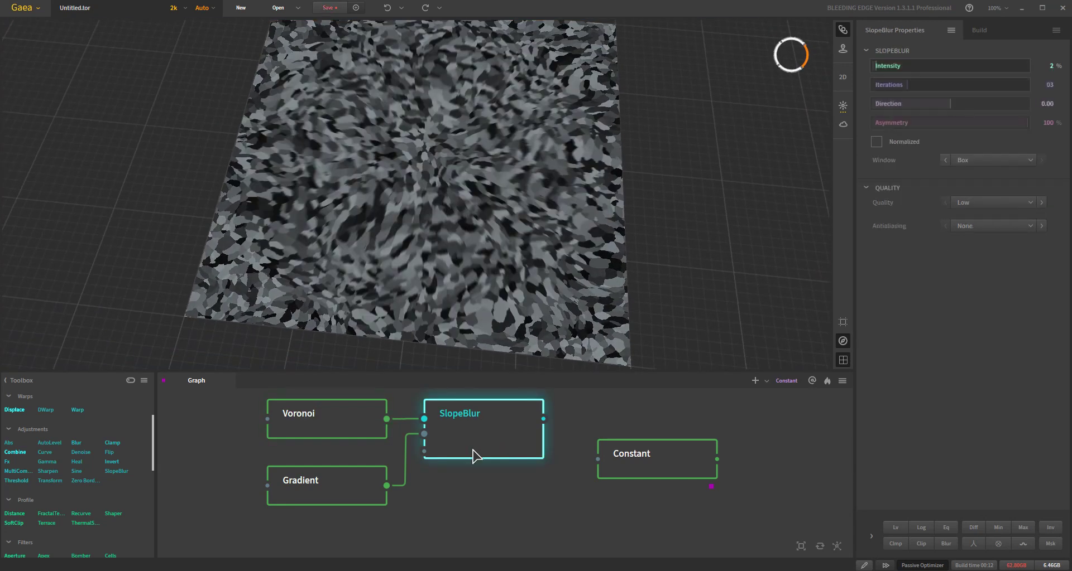
click(507, 440)
drag(525, 209, 529, 253)
scroll(529, 254, up, 5)
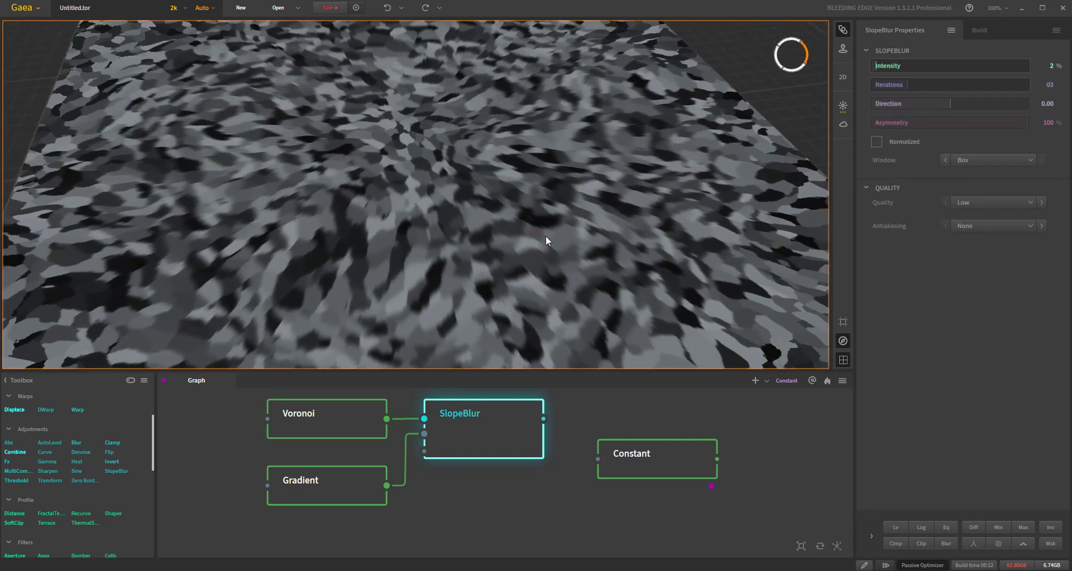
scroll(547, 228, down, 5)
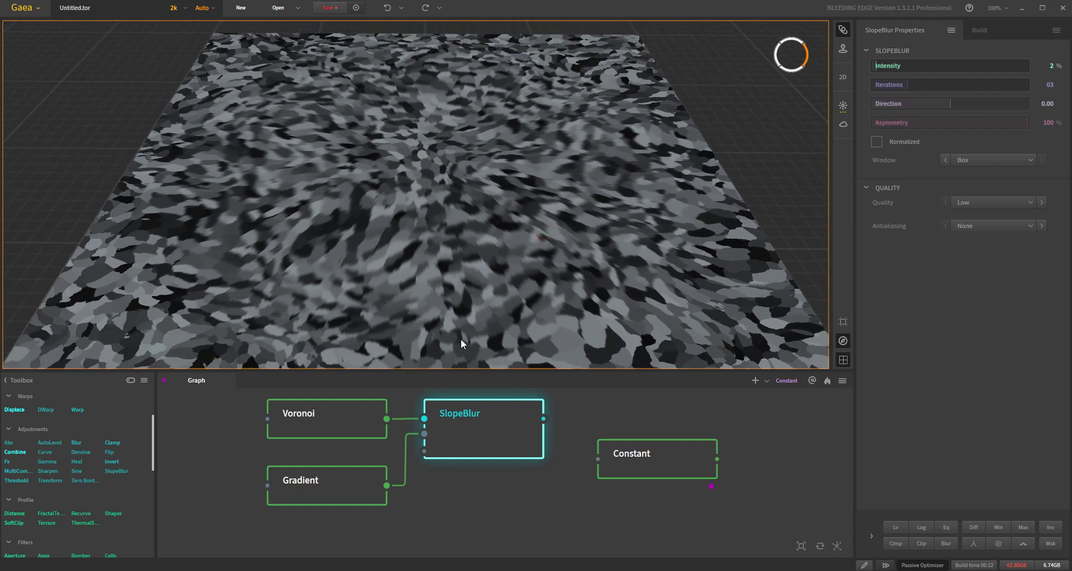
click(510, 445)
click(511, 445)
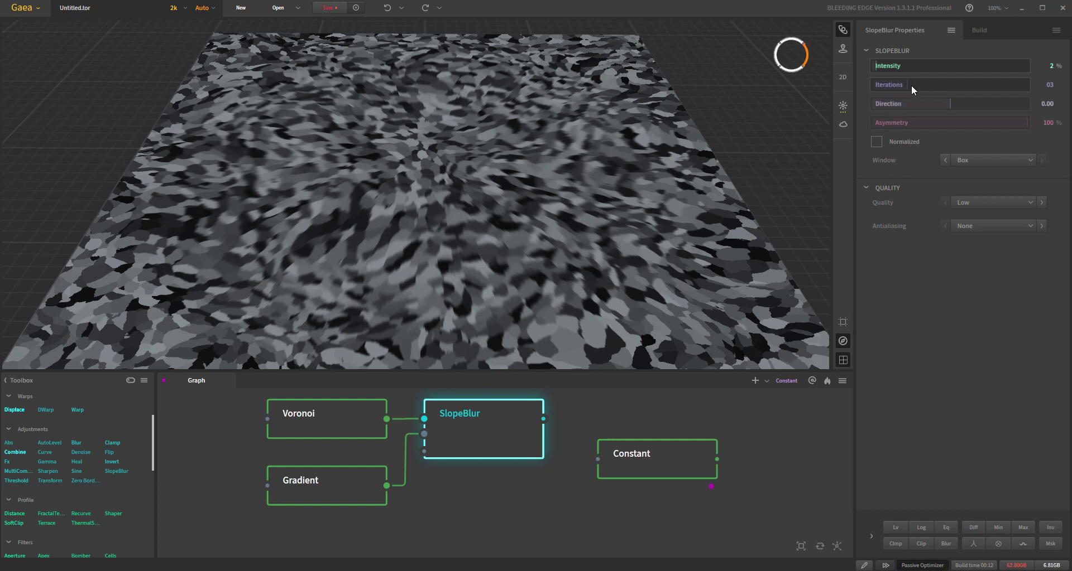
click(980, 202)
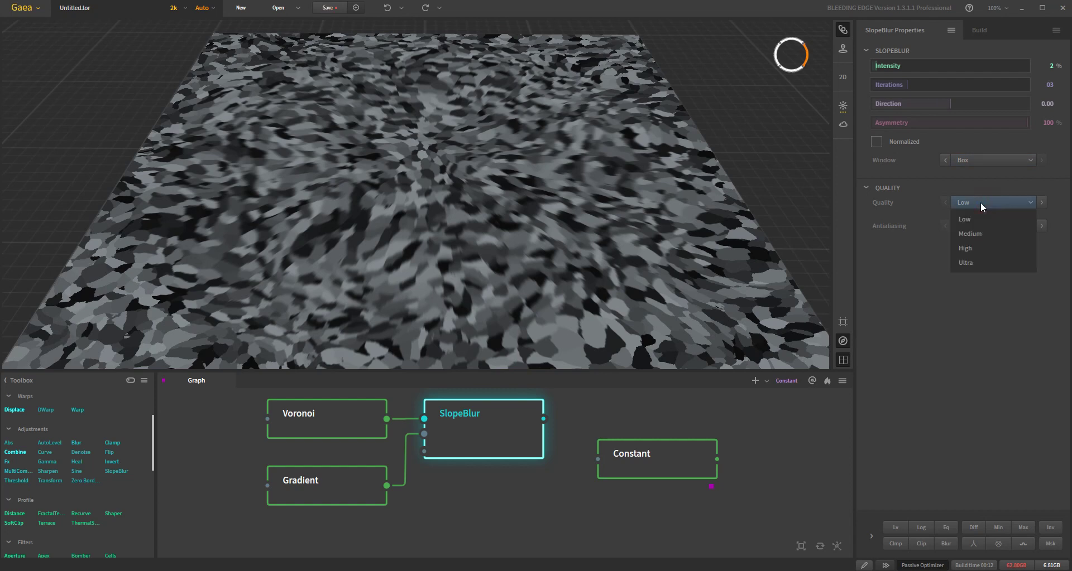
click(983, 248)
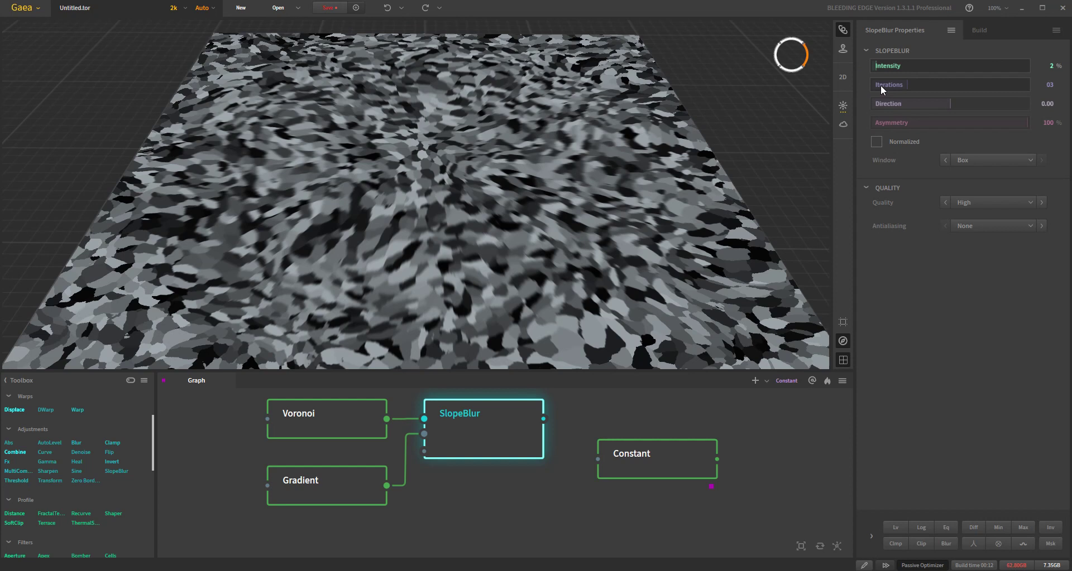
click(337, 425)
click(522, 428)
click(896, 69)
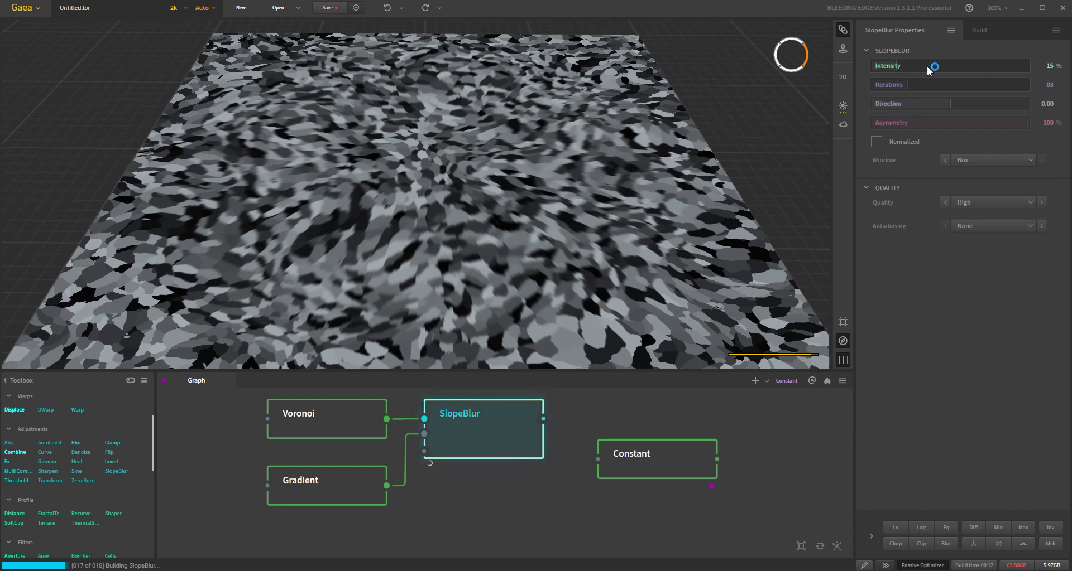
Step: Orbit around the plane to inspect the Voronoi cells streaking radially from the centre
mouse_move(389, 278)
mouse_down()
mouse_move(354, 238)
mouse_move(309, 259)
mouse_move(388, 287)
mouse_move(392, 262)
mouse_up()
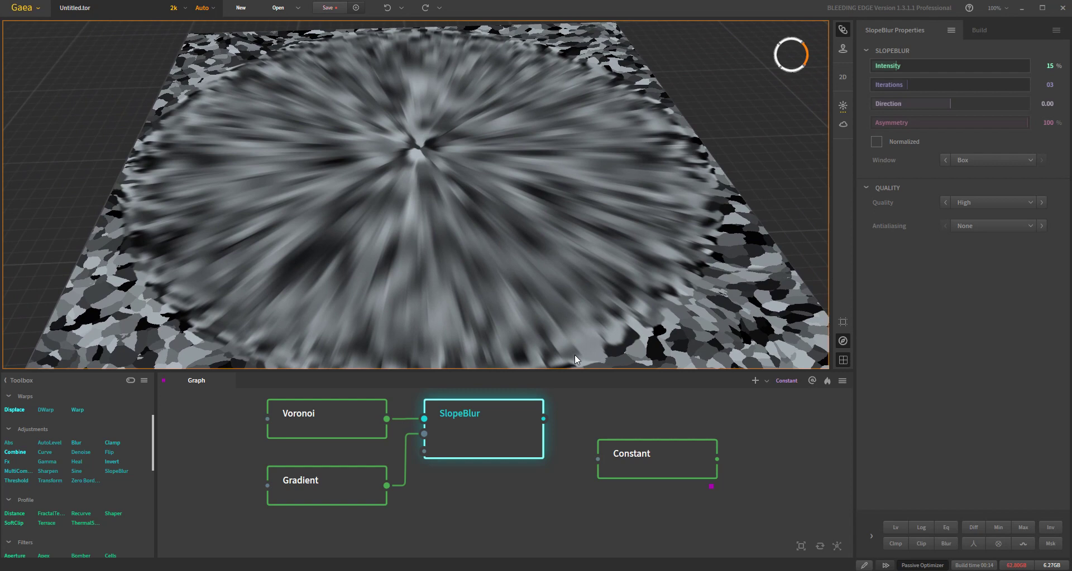
drag(547, 307, 558, 260)
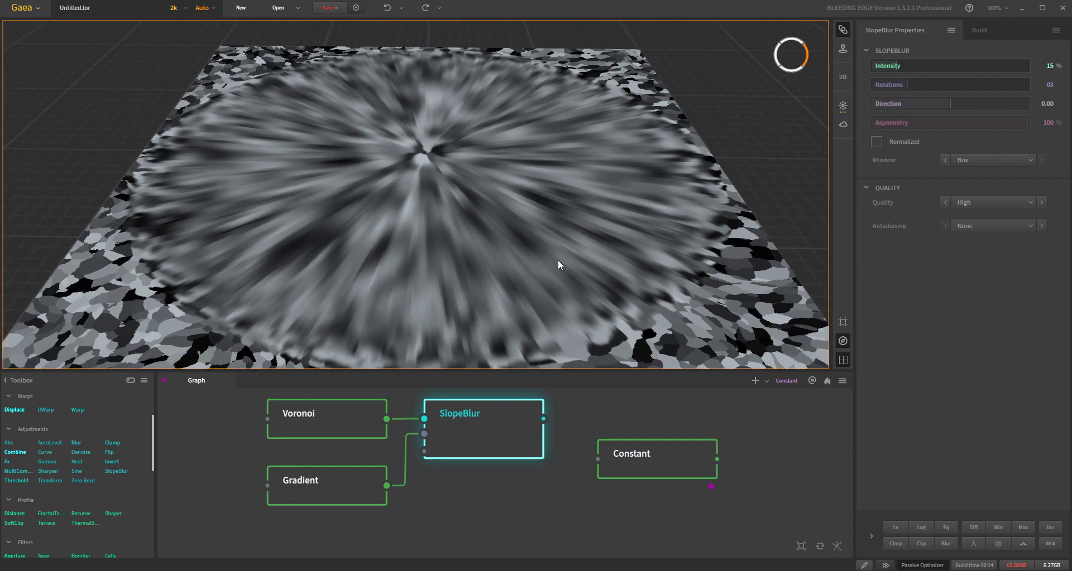
Step: Raise SlopeBlur Direction through 16.43 and 61.43 to 75.13, then lower Asymmetry to 73%
click(963, 102)
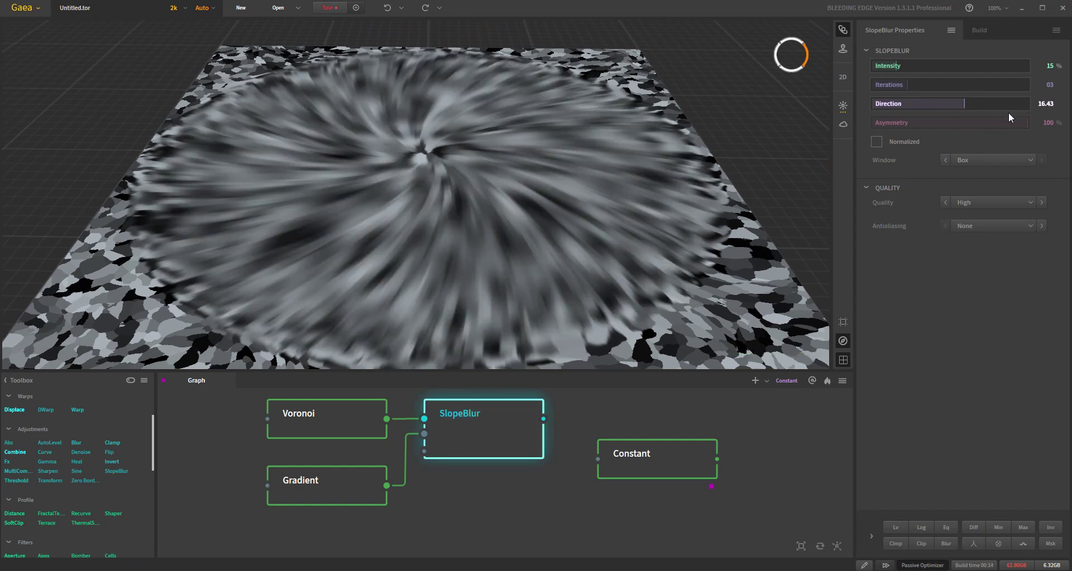
click(1003, 106)
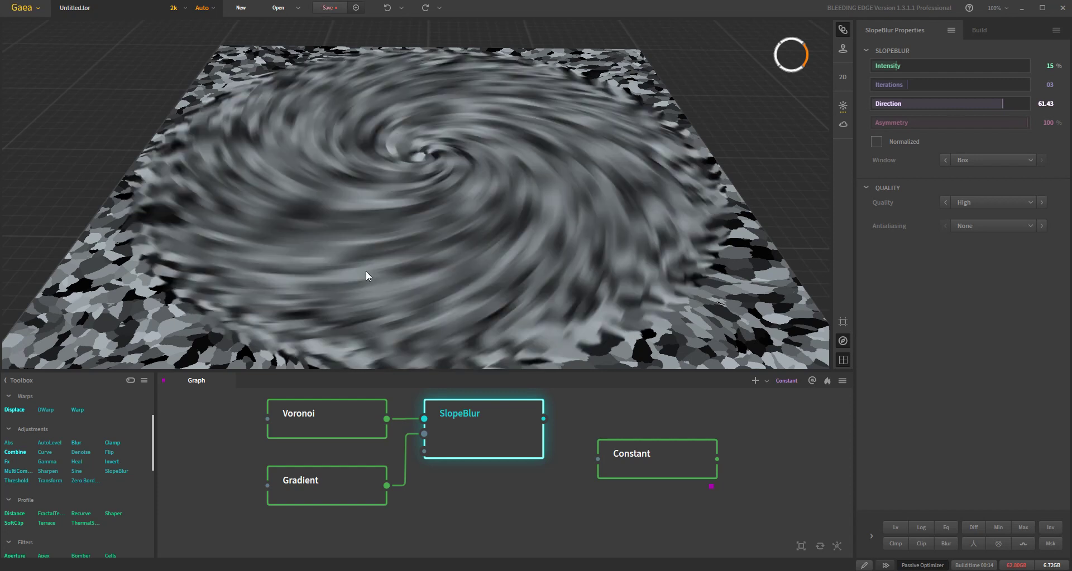
mouse_move(366, 222)
mouse_down()
mouse_move(426, 180)
mouse_move(370, 223)
mouse_up()
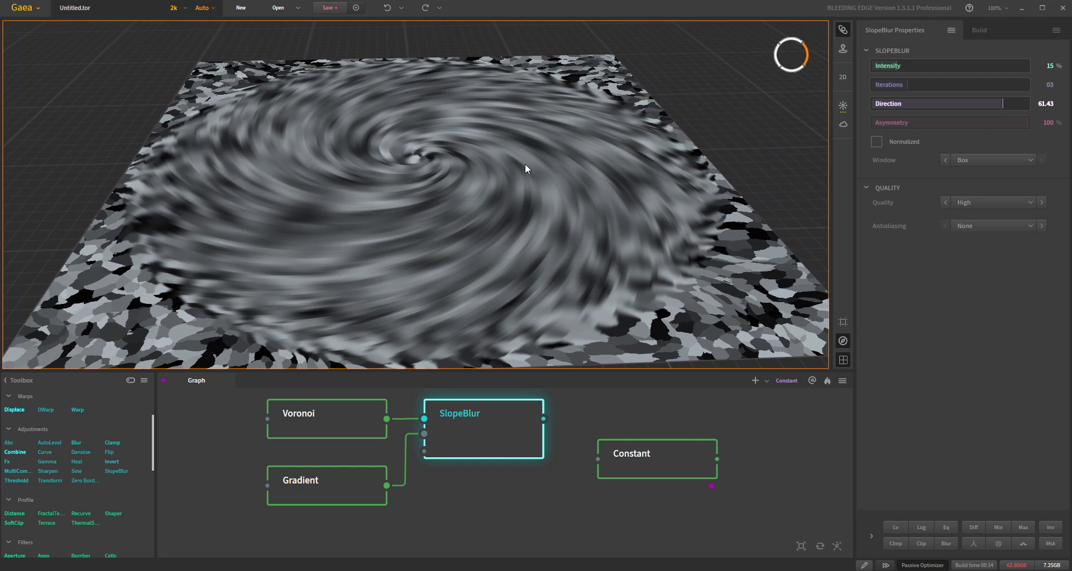
drag(483, 176, 465, 164)
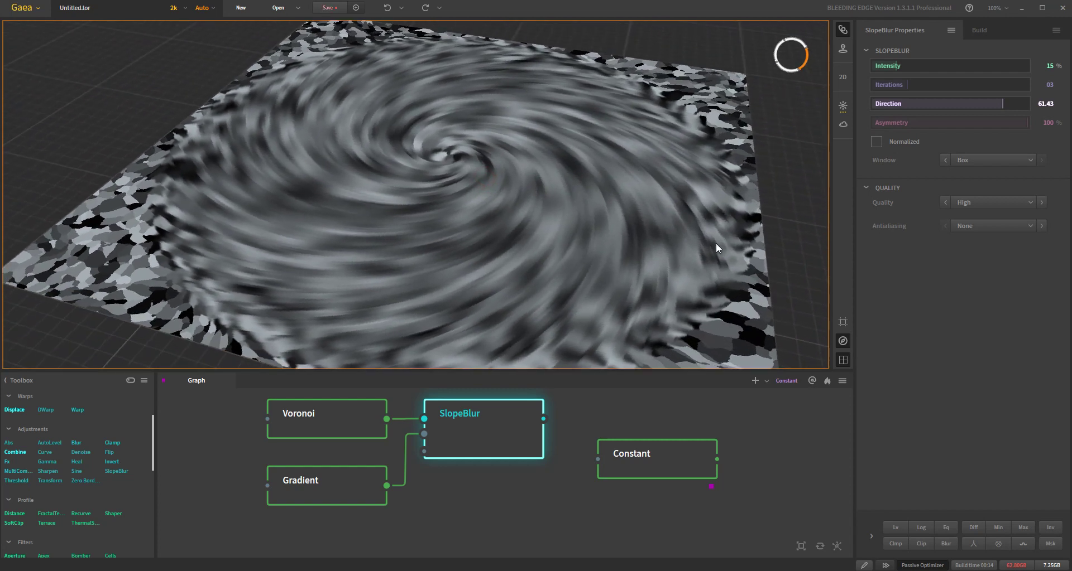
drag(402, 261, 423, 263)
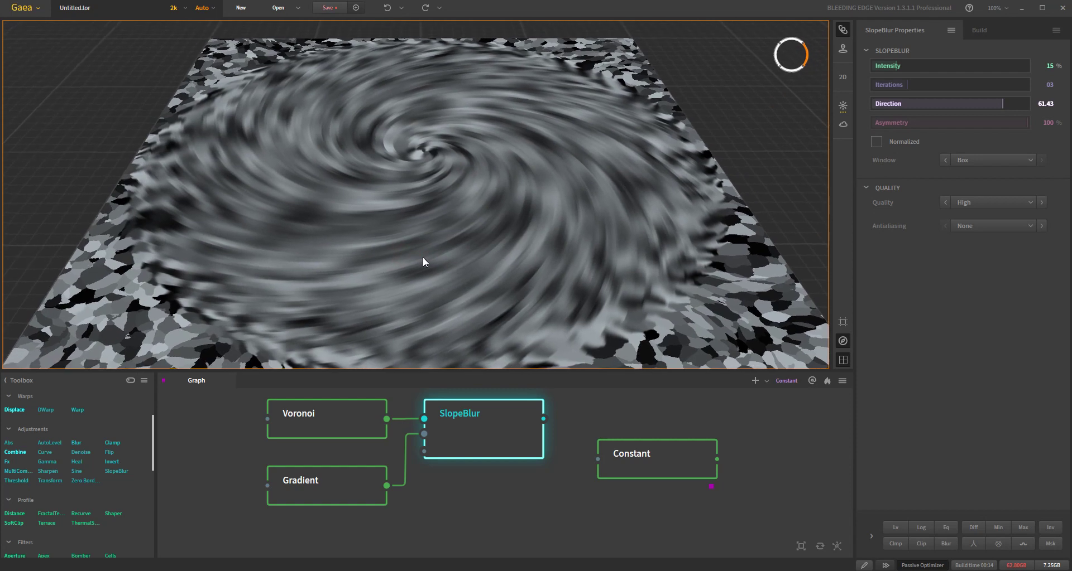
click(1014, 105)
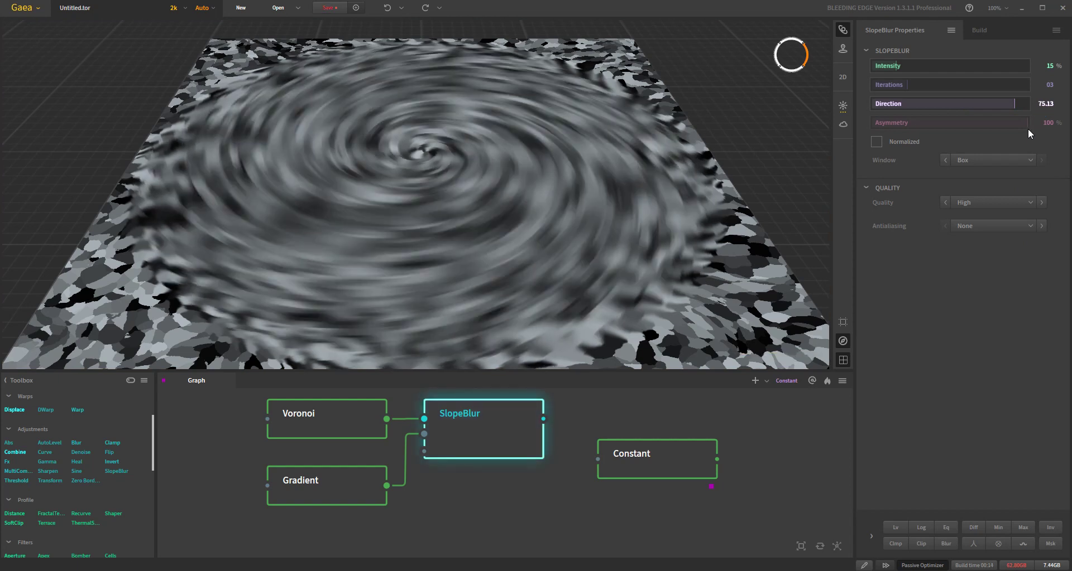
click(1006, 123)
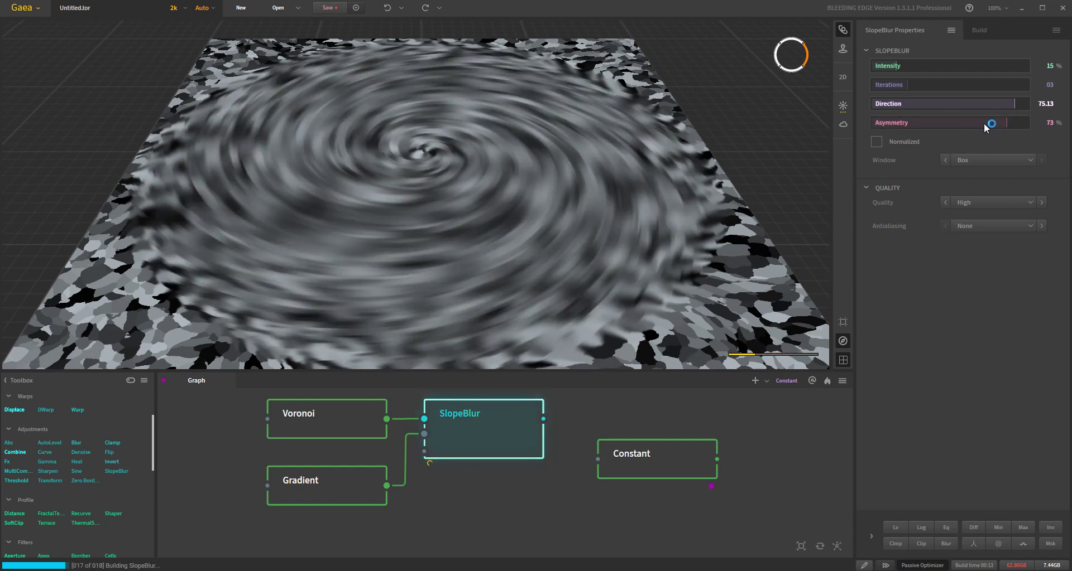
Step: Step SlopeBlur Asymmetry down through 42% and -8% to -82%
click(983, 123)
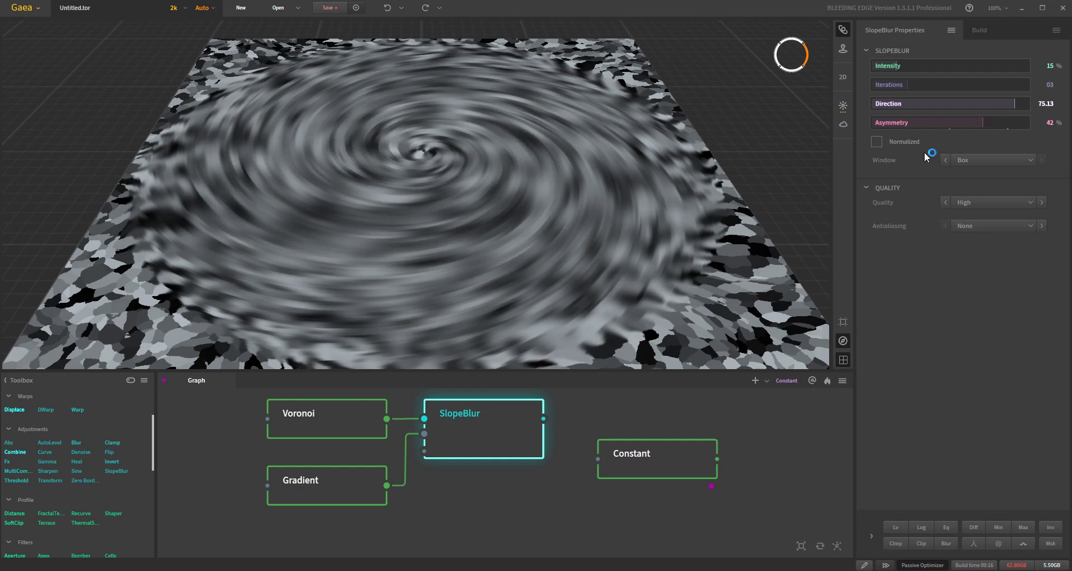
click(943, 123)
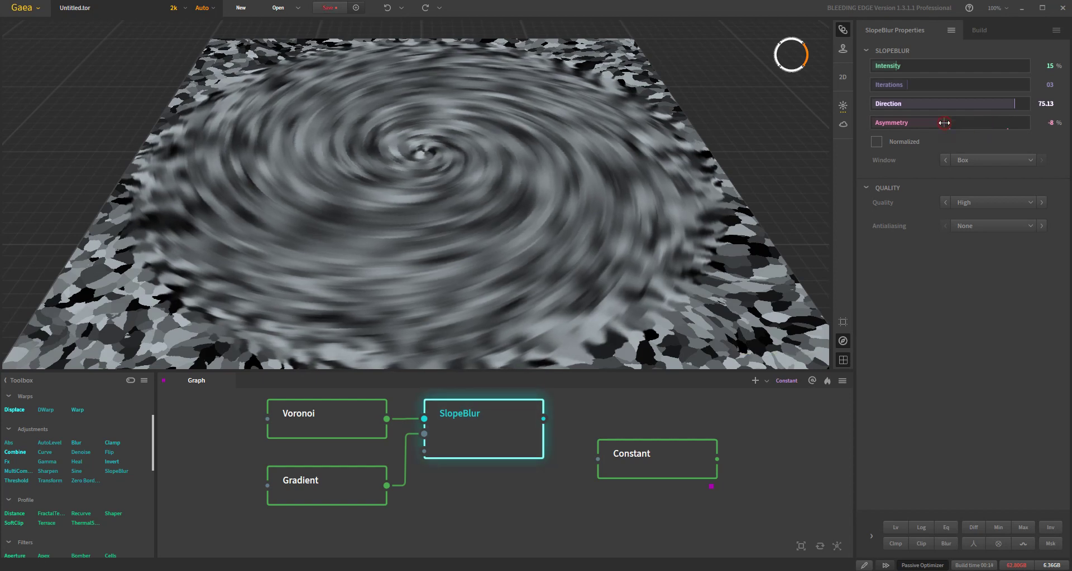
click(887, 124)
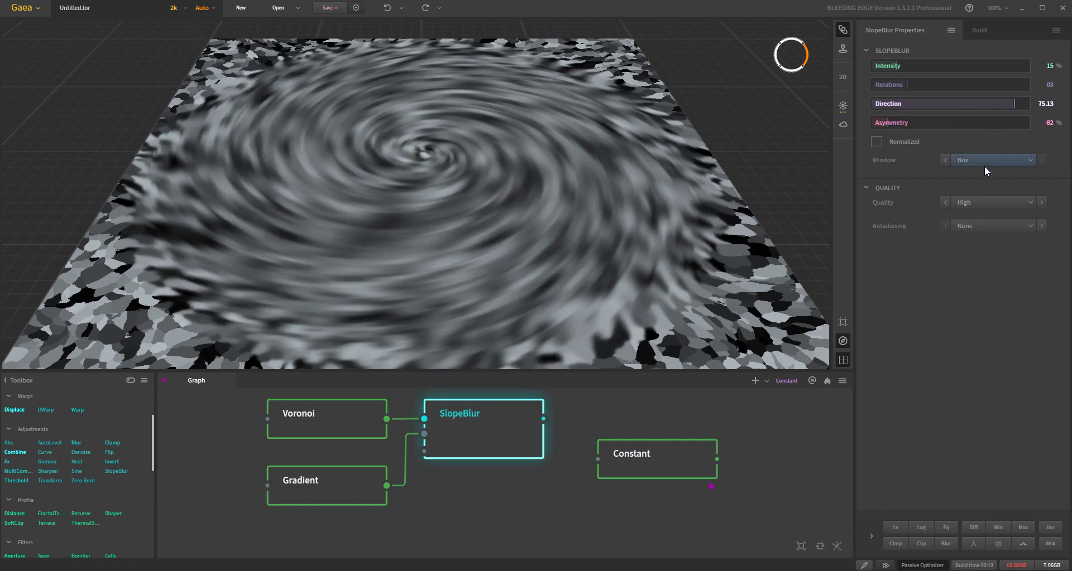
Step: Orbit around the plane to review the reshaped swirl, then enable Normalized
mouse_move(519, 222)
mouse_down()
mouse_move(556, 183)
mouse_move(566, 145)
mouse_move(553, 137)
mouse_move(533, 210)
mouse_up()
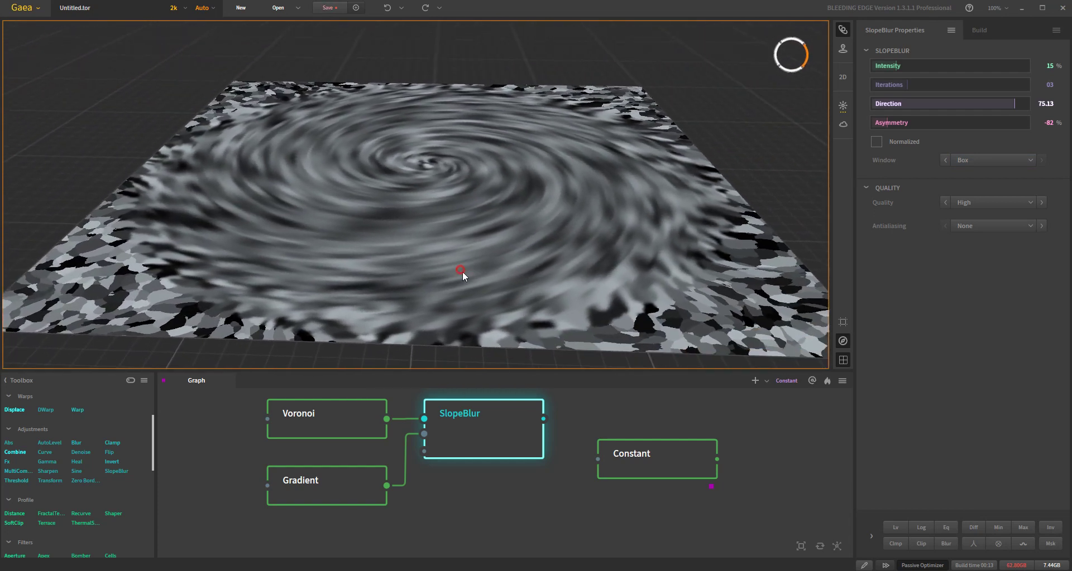
drag(492, 231, 479, 164)
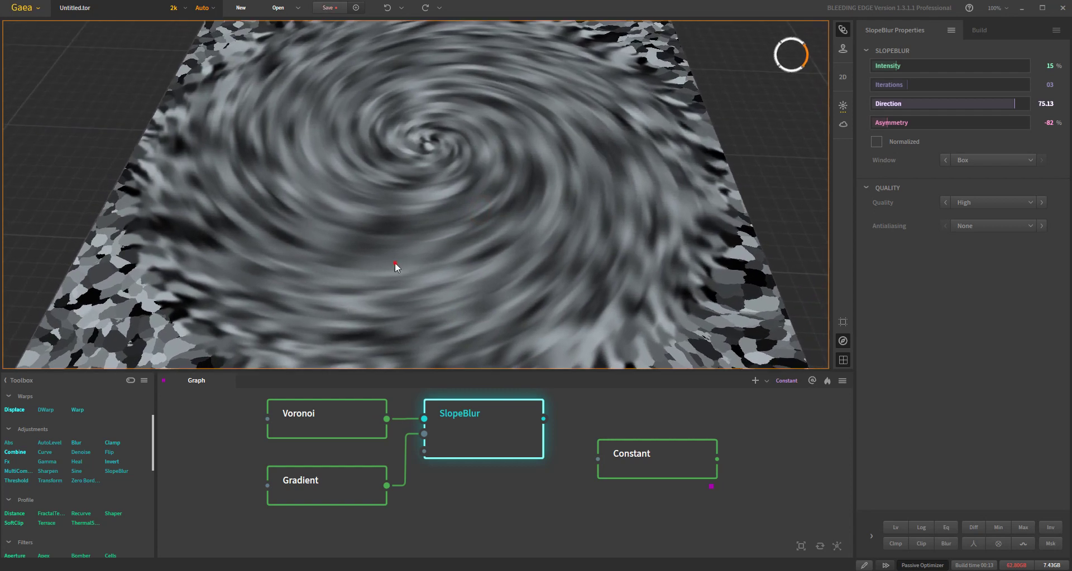
drag(394, 262, 402, 286)
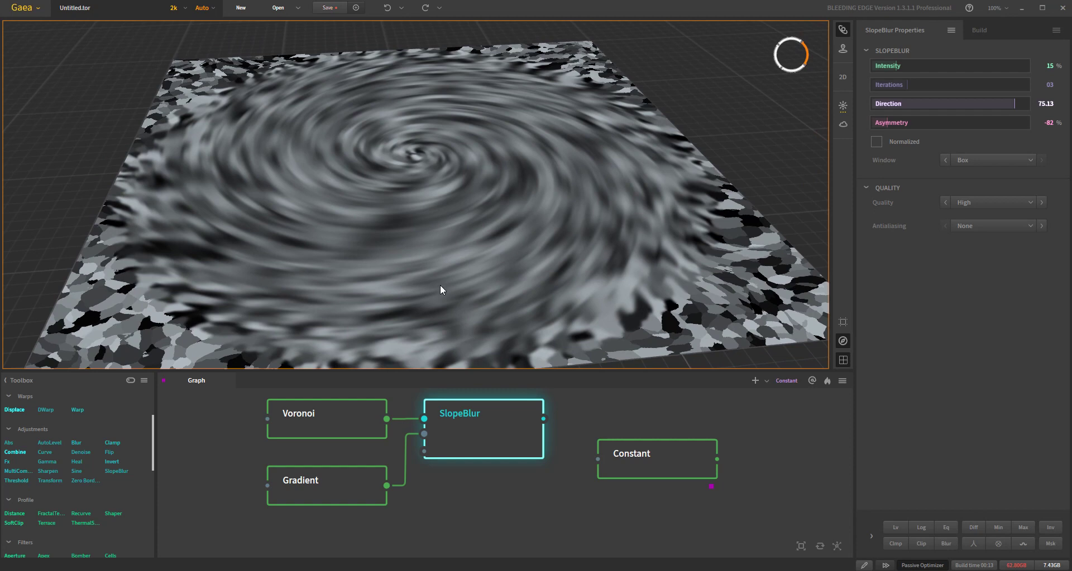
drag(558, 138, 389, 228)
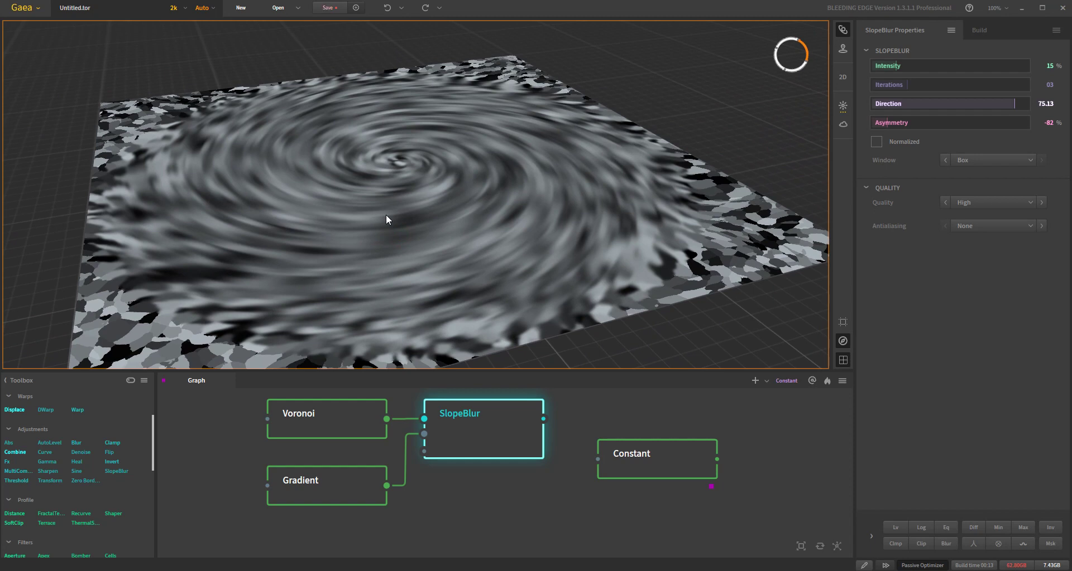
click(876, 141)
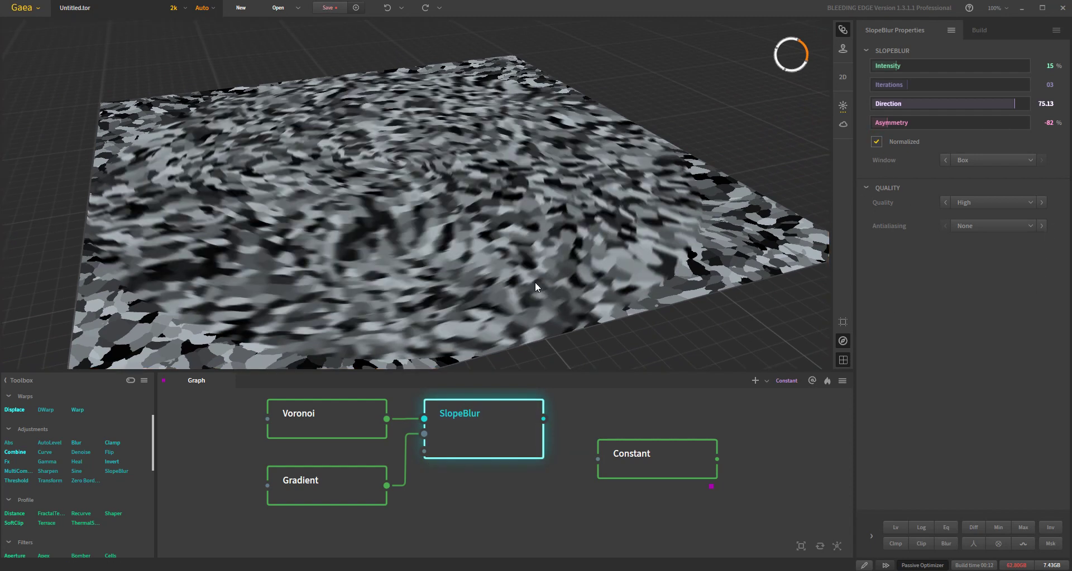
Step: Orbit to a steeper top-down view and zoom to frame the whole normalized plane
drag(535, 280, 515, 193)
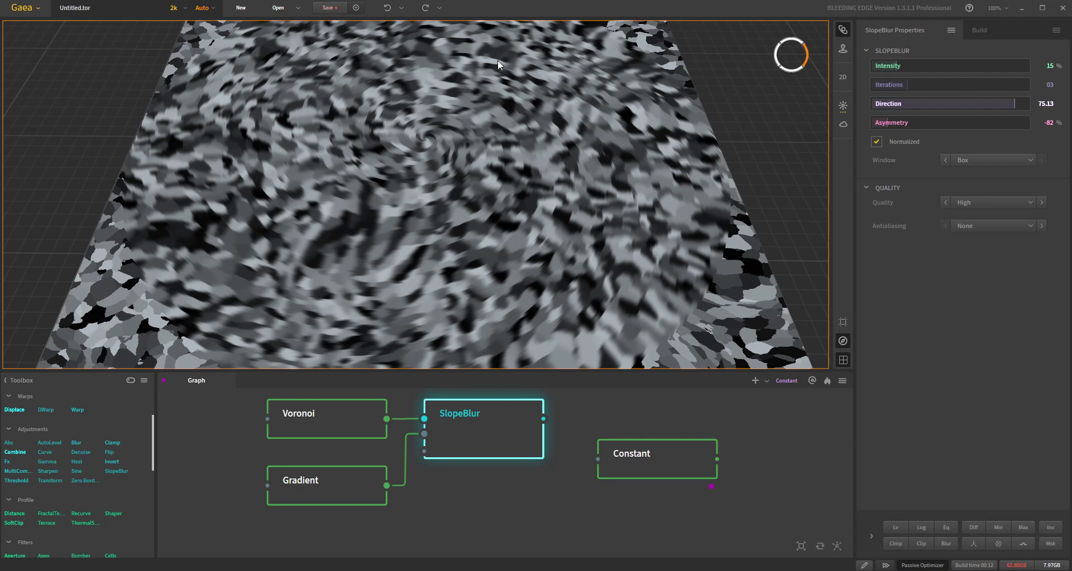
scroll(496, 203, down, 3)
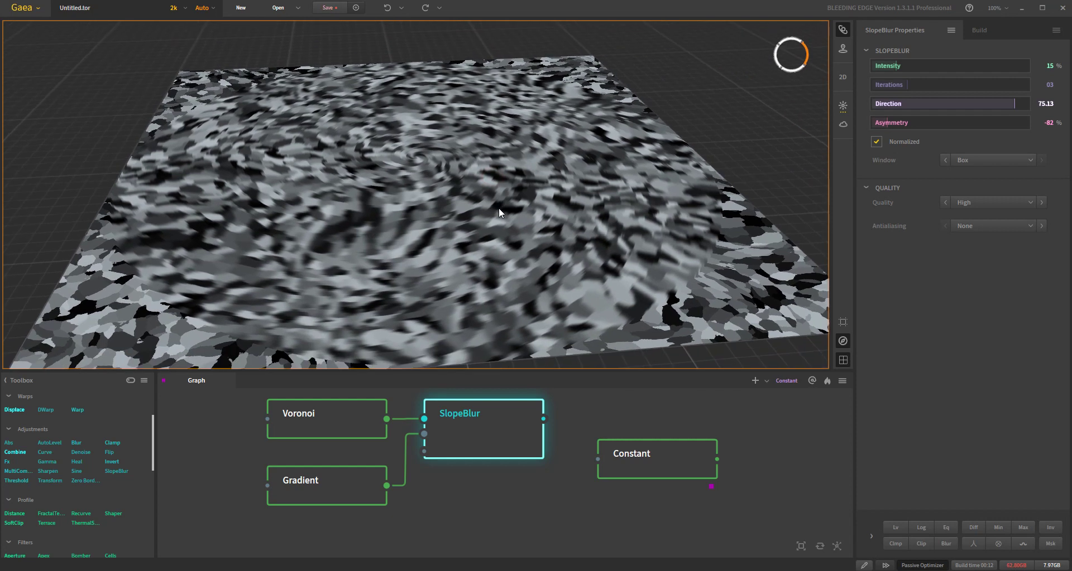
scroll(499, 262, down, 1)
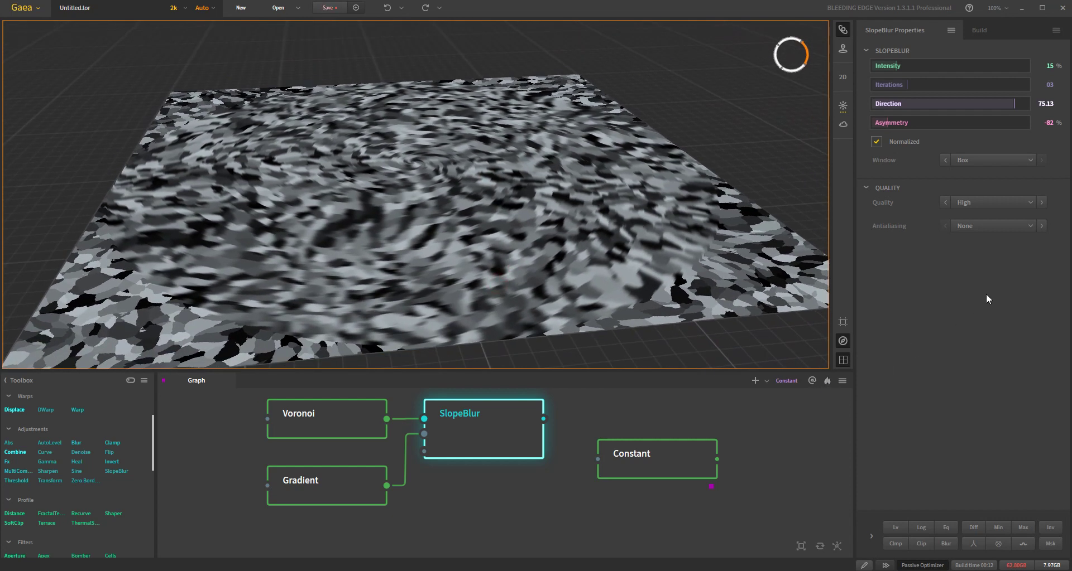
scroll(538, 272, up, 1)
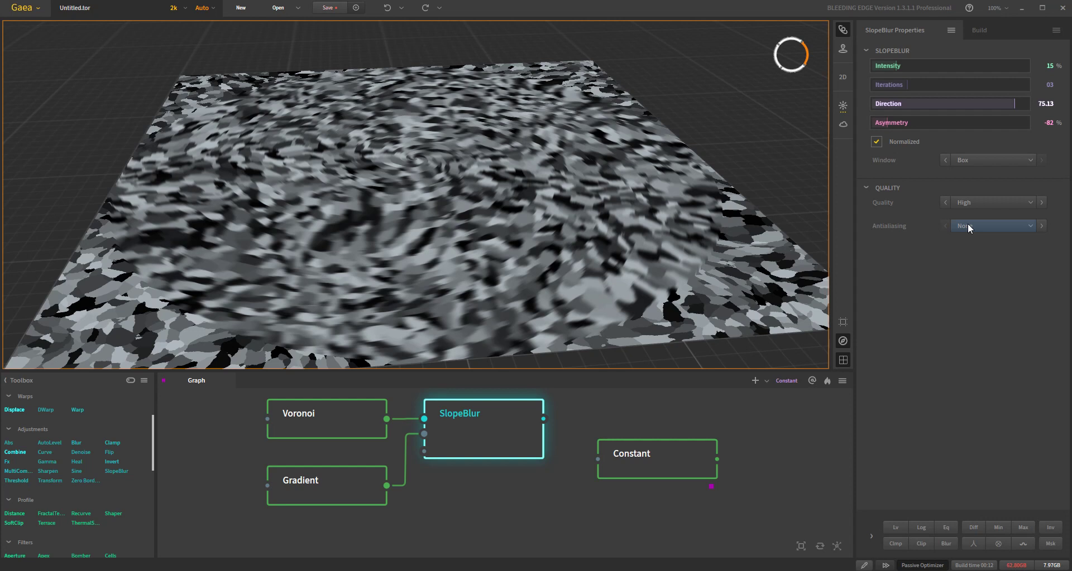
click(967, 227)
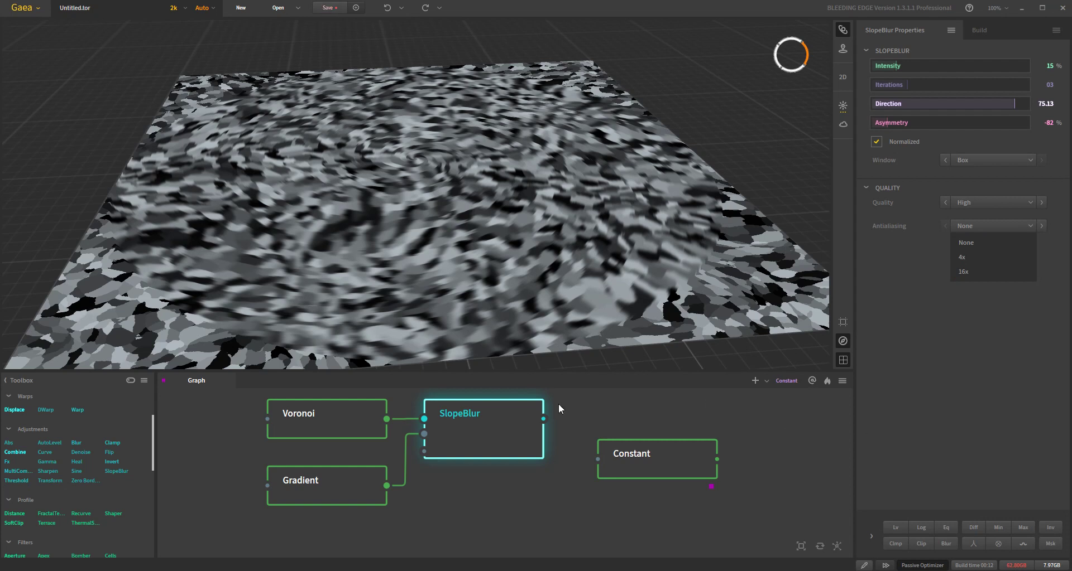
drag(487, 244, 458, 229)
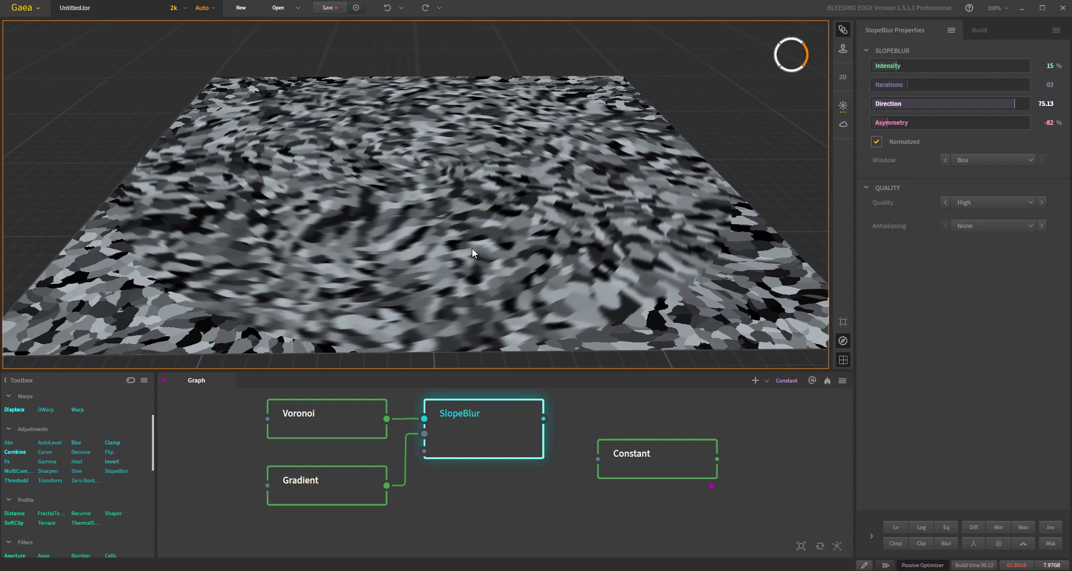
scroll(463, 241, down, 2)
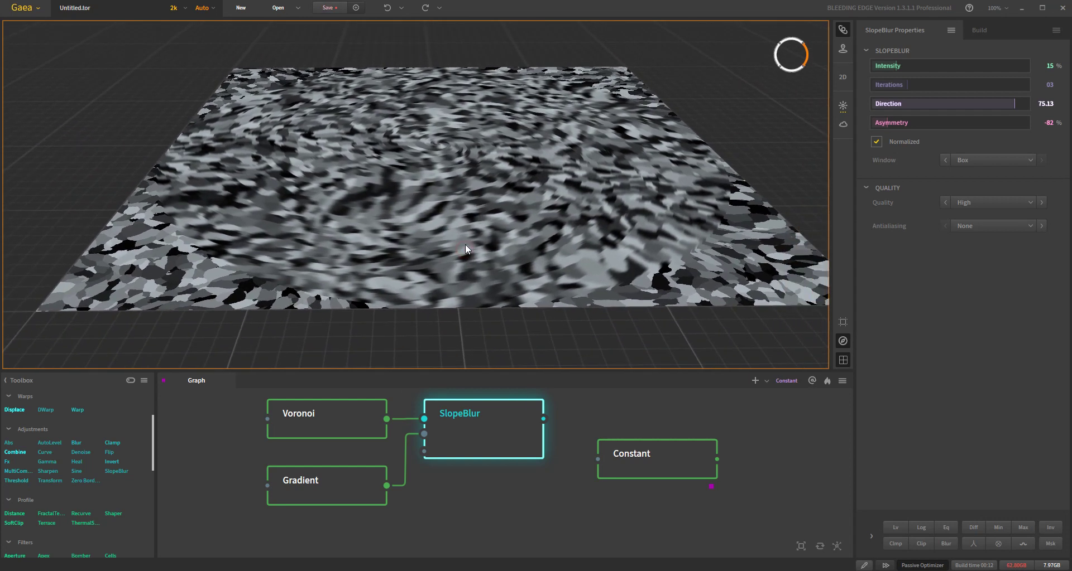